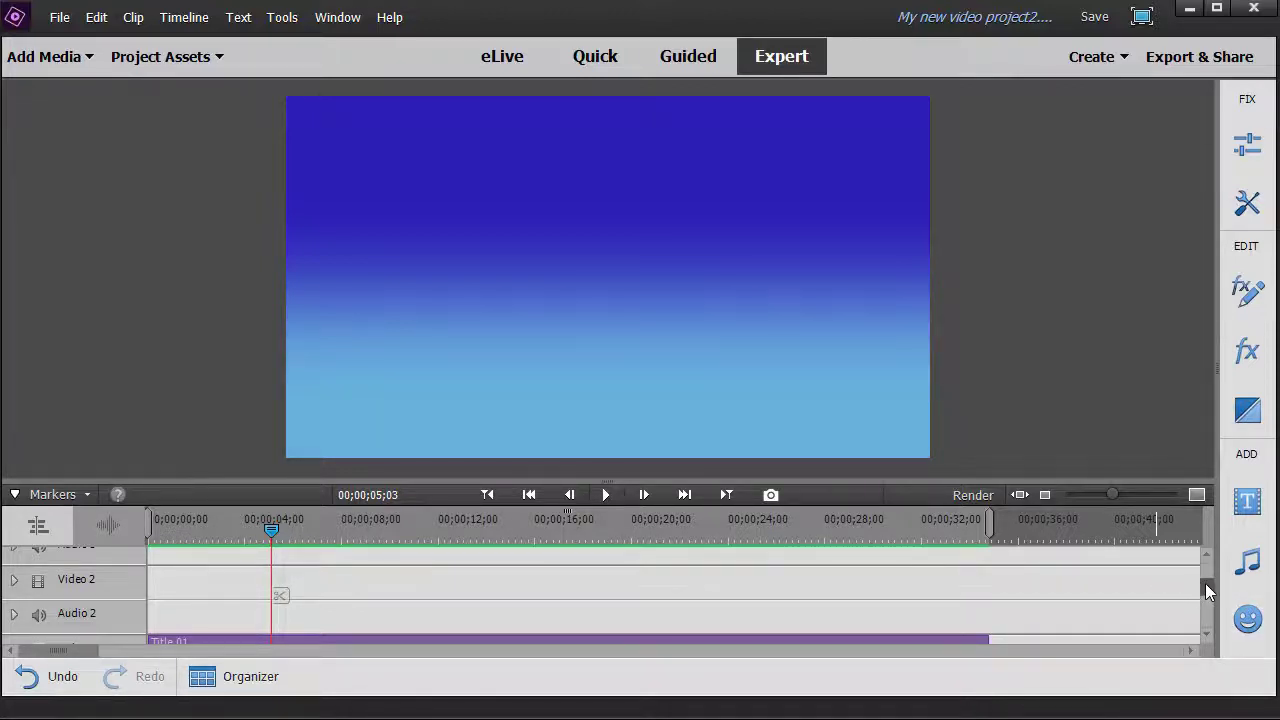
Open Project Assets to list the Title 01 gradient and the baseball2.png image
{"action": "left_click_drag", "start_coordinate": [1205, 583], "coordinate": [1208, 595]}
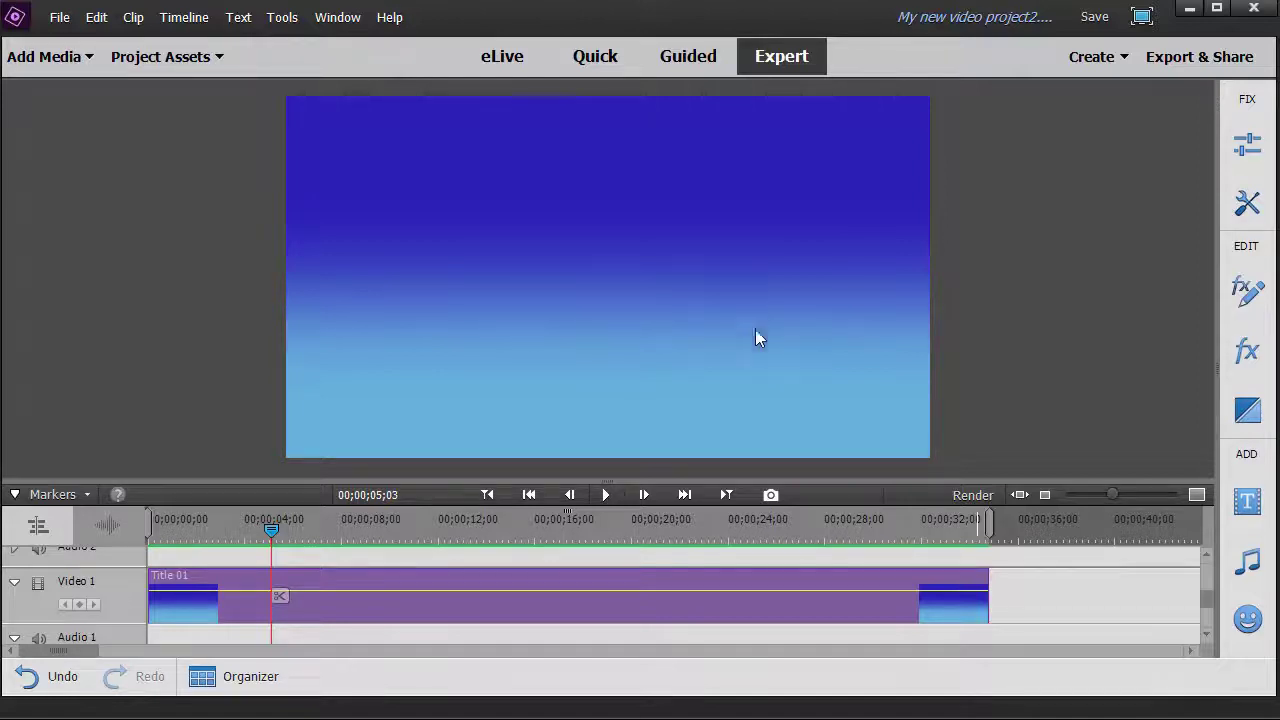
{"action": "left_click_drag", "start_coordinate": [1210, 604], "coordinate": [1211, 582]}
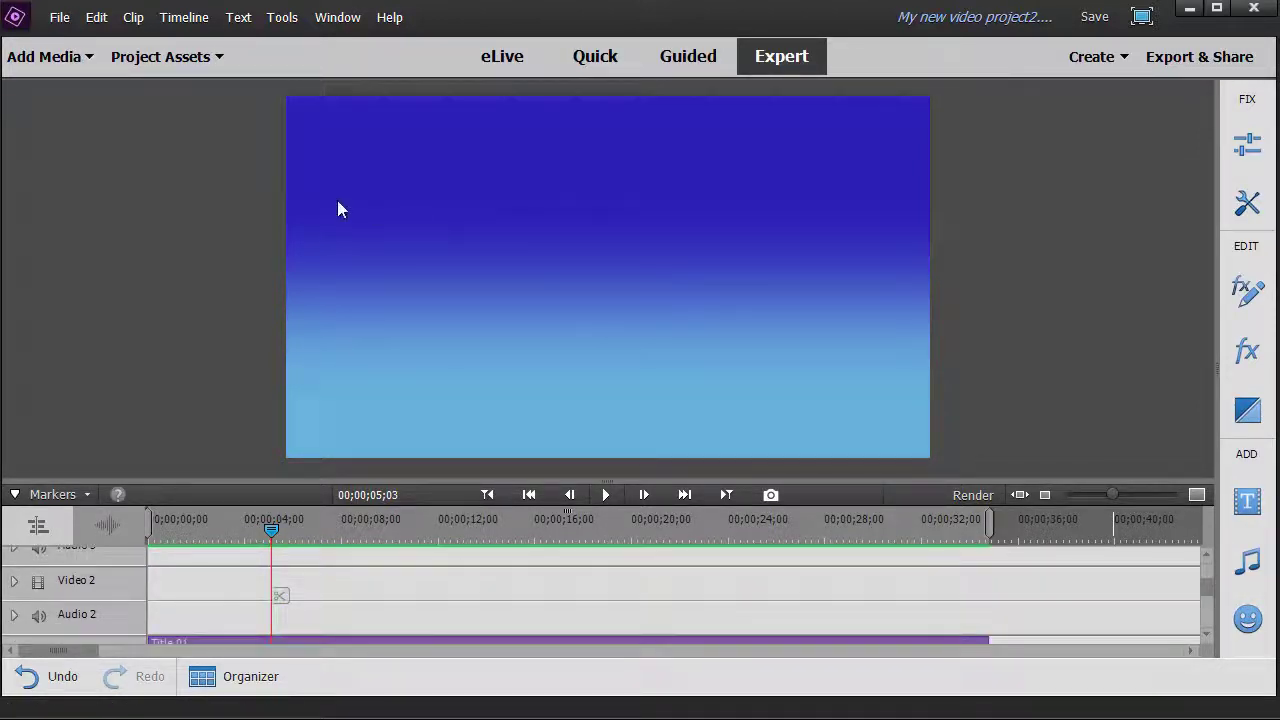
{"action": "left_click", "coordinate": [166, 60]}
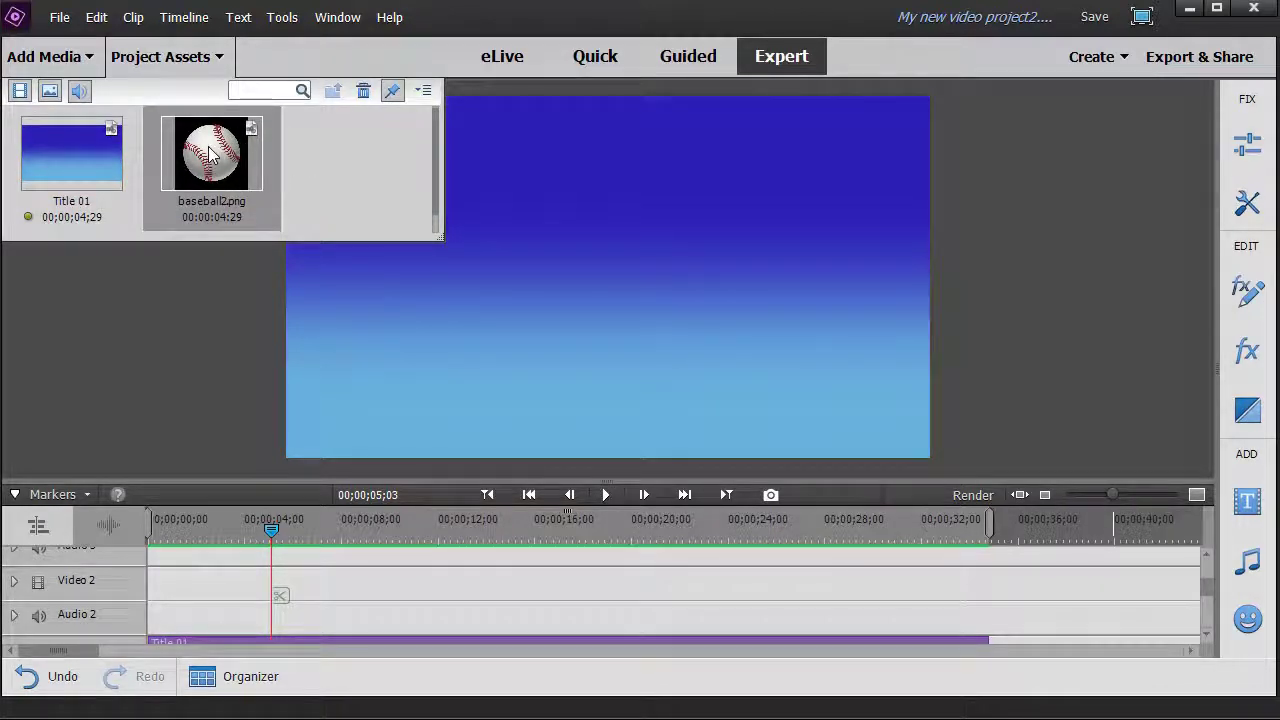
Place baseball2.png on Video 2 and move the playhead to 00;00;01;22 to show the baseball
{"action": "left_click_drag", "start_coordinate": [214, 217], "coordinate": [150, 585]}
{"action": "left_click", "coordinate": [150, 58]}
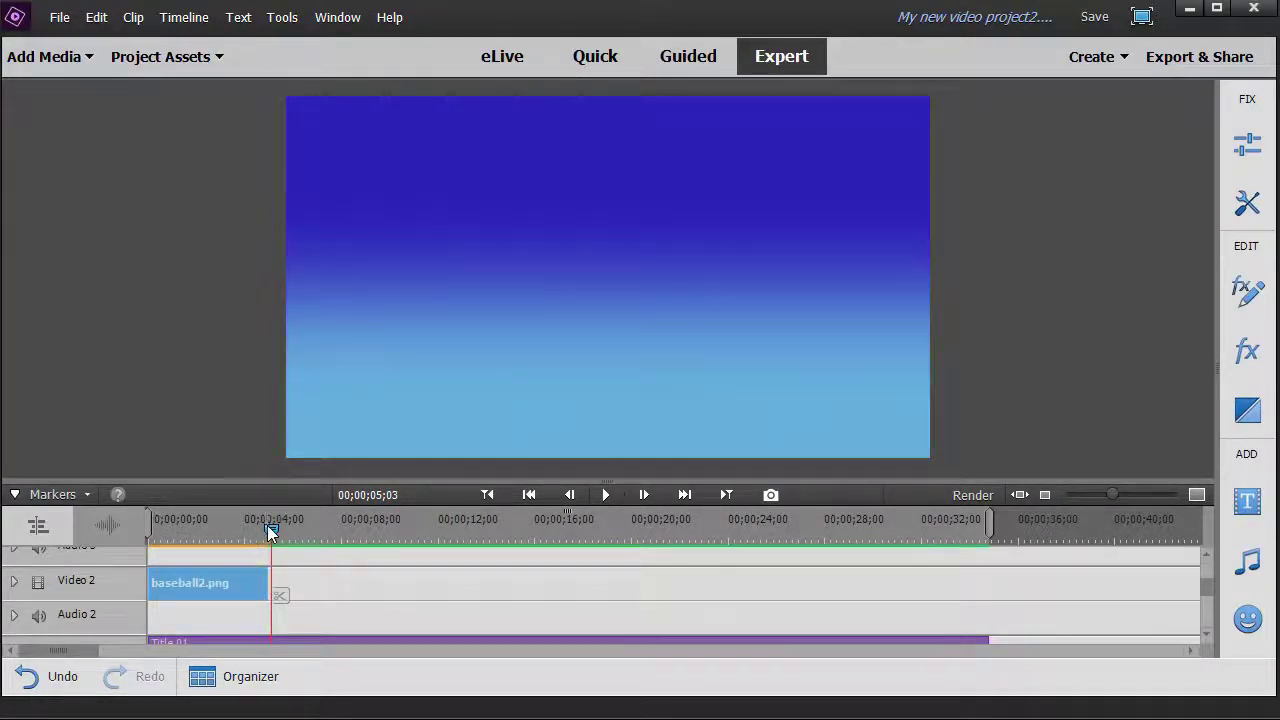
{"action": "left_click_drag", "start_coordinate": [267, 525], "coordinate": [192, 540]}
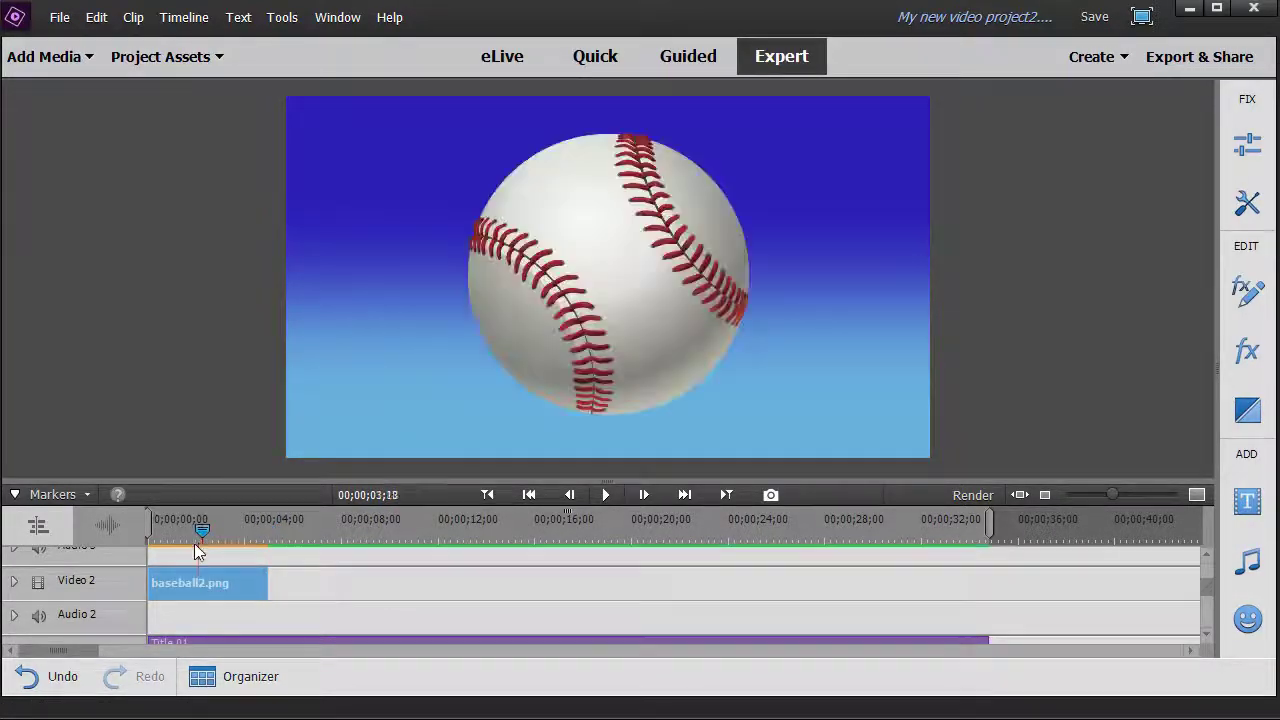
{"action": "left_click", "coordinate": [641, 282]}
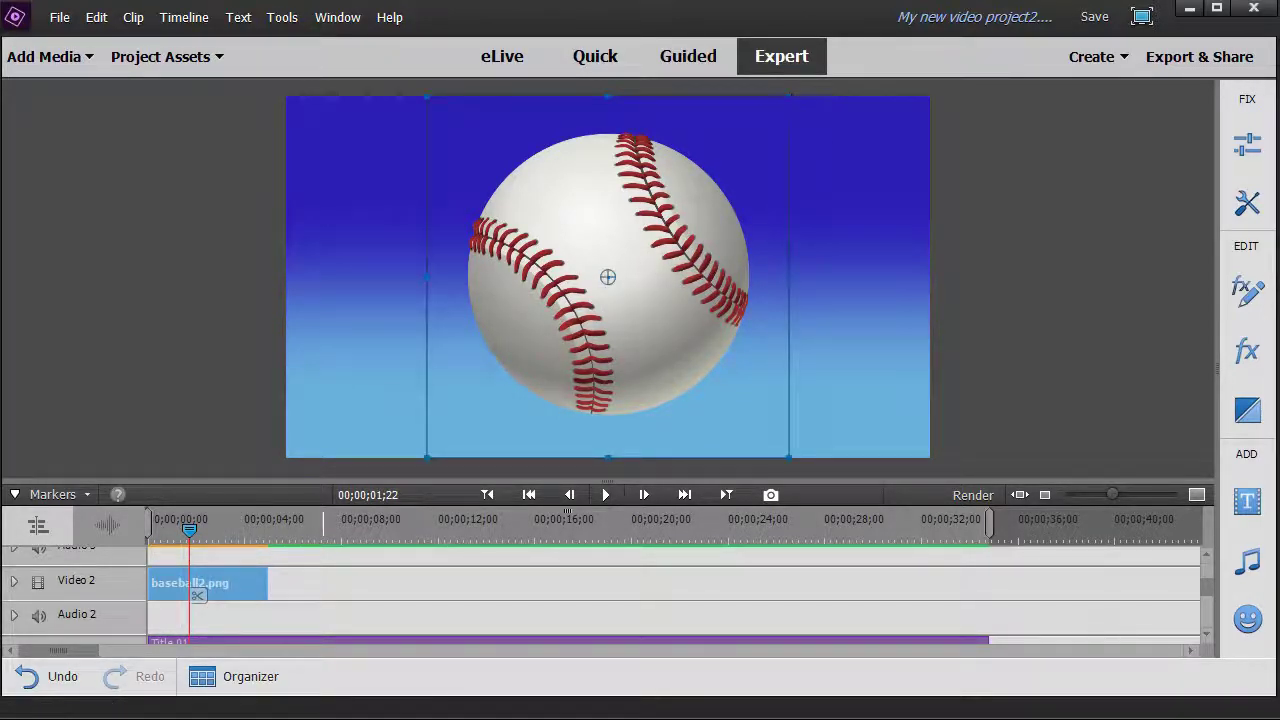
Scale the baseball down and position it in the frame's upper-right corner
{"action": "left_click_drag", "start_coordinate": [788, 98], "coordinate": [723, 162]}
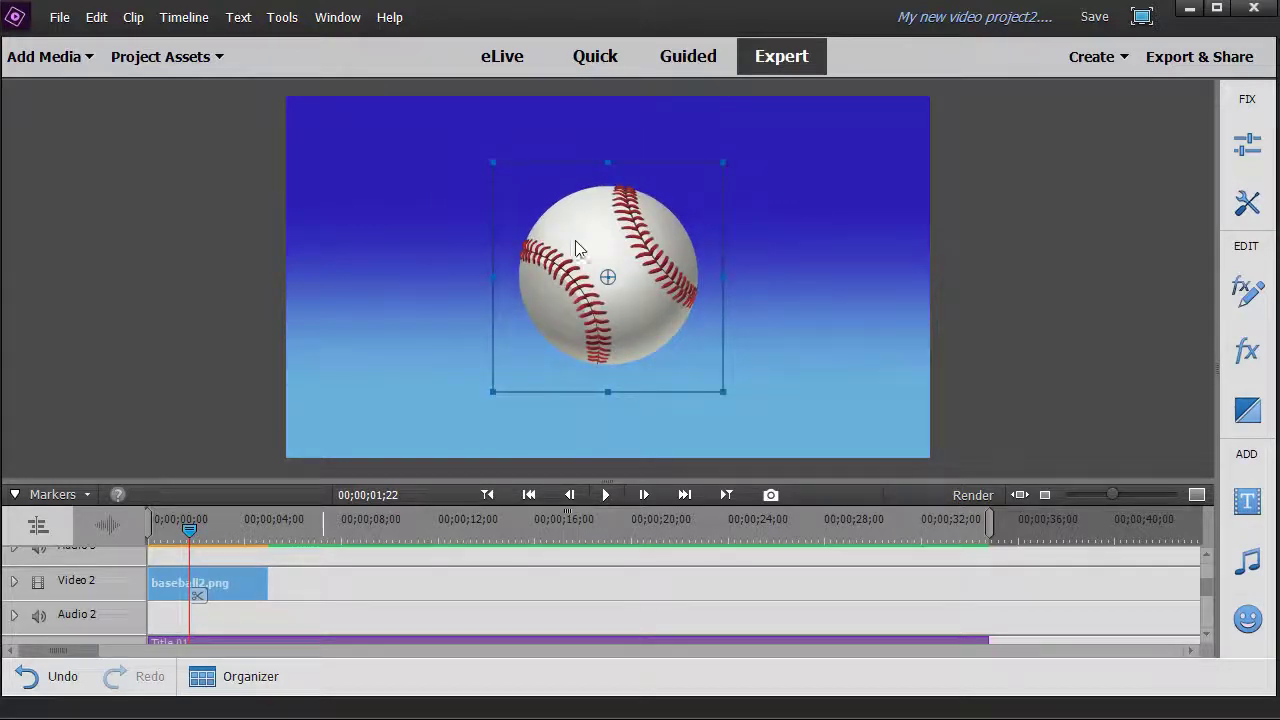
{"action": "left_click_drag", "start_coordinate": [566, 224], "coordinate": [744, 165]}
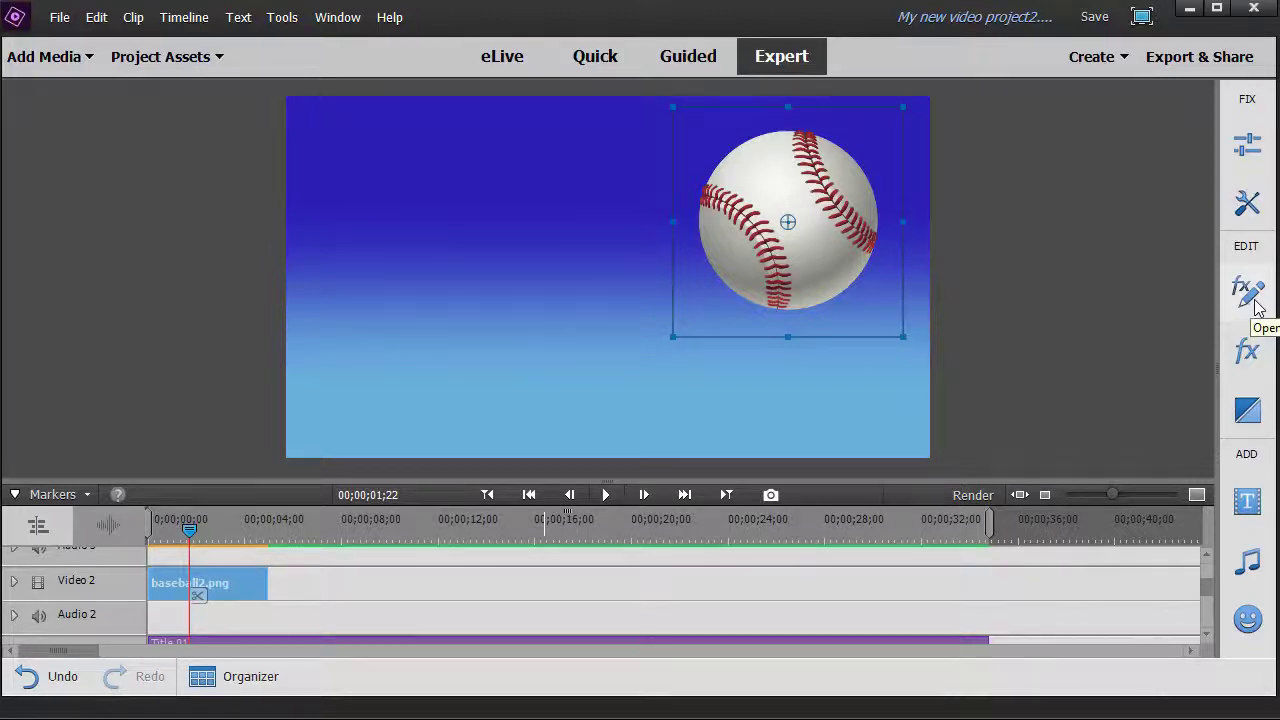
Save the project and show the baseball's Motion keyframe timeline at 00;00;00;00
{"action": "key", "text": "ctrl+s"}
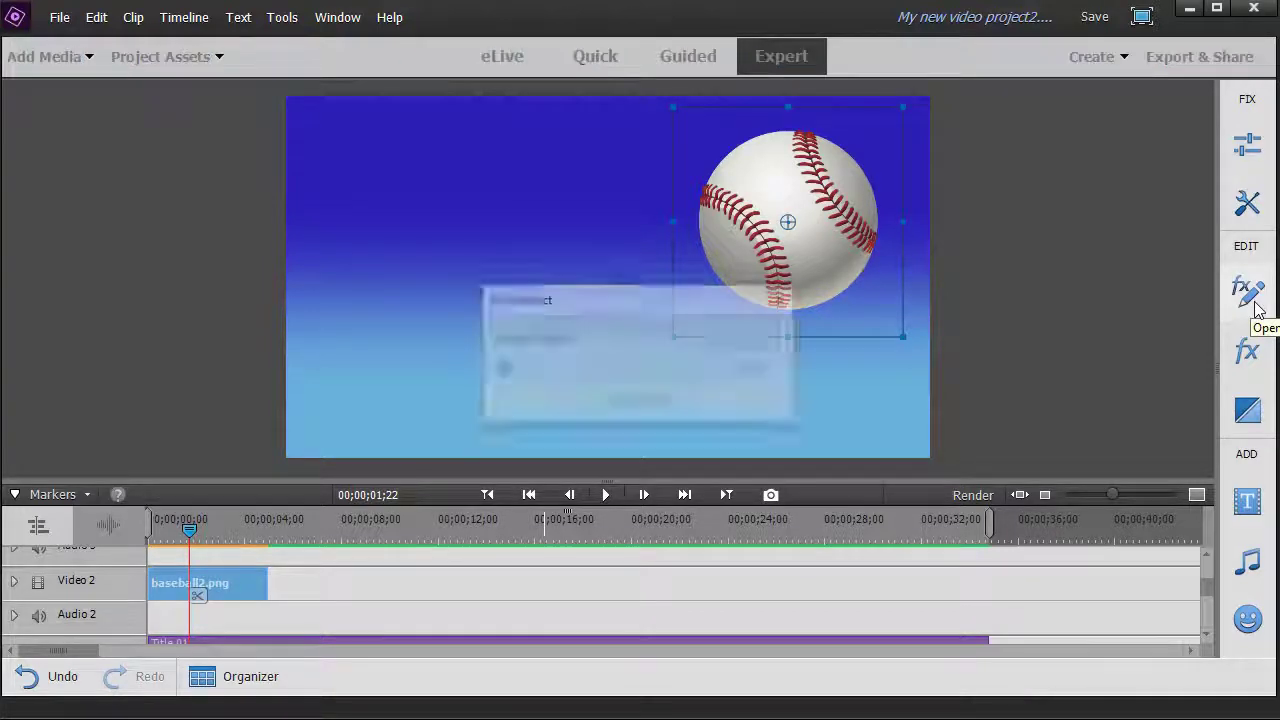
{"action": "left_click", "coordinate": [1248, 292]}
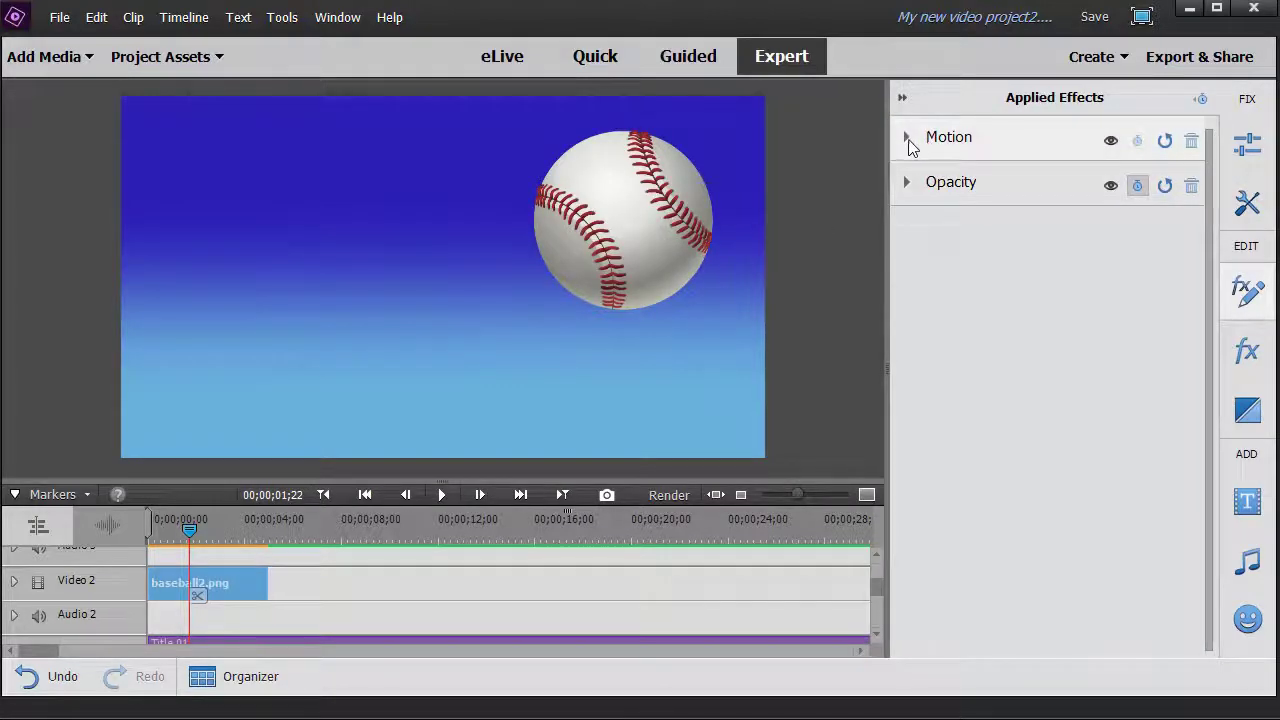
{"action": "left_click", "coordinate": [1202, 102]}
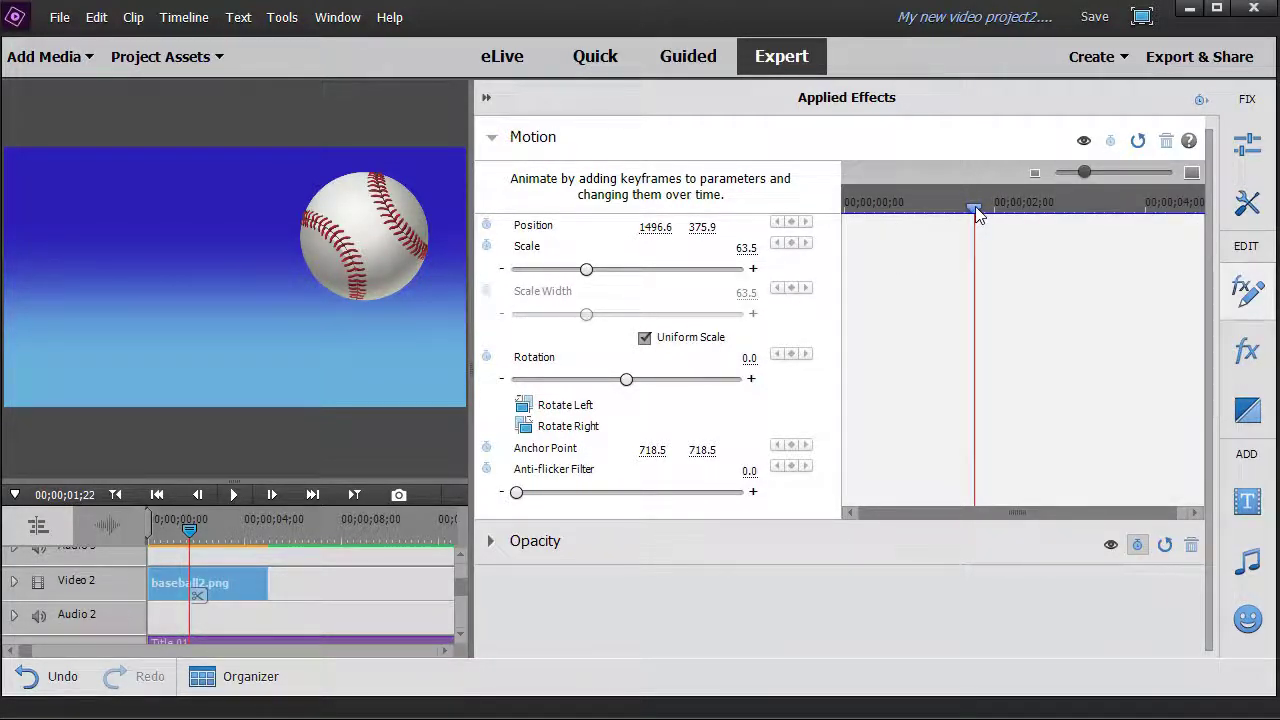
{"action": "left_click_drag", "start_coordinate": [978, 215], "coordinate": [846, 214]}
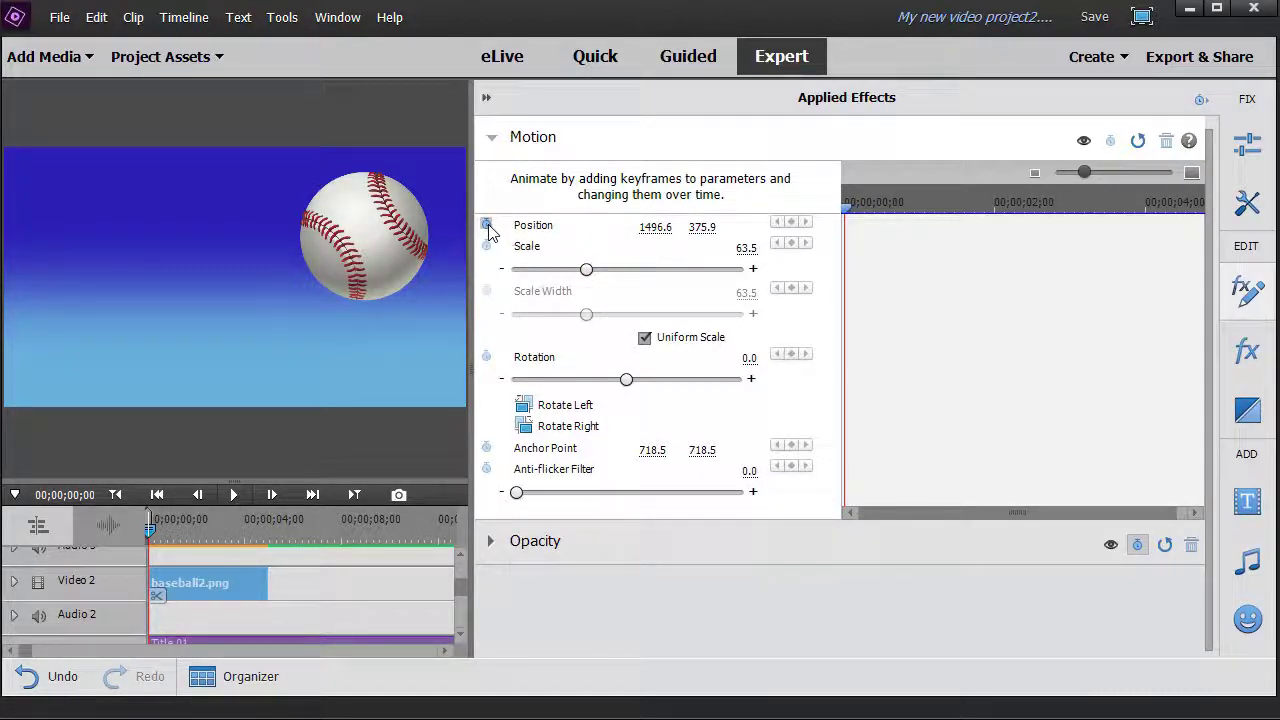
Add start keyframes for the baseball's Position and Rotation at 00;00;00;00
{"action": "left_click", "coordinate": [487, 226]}
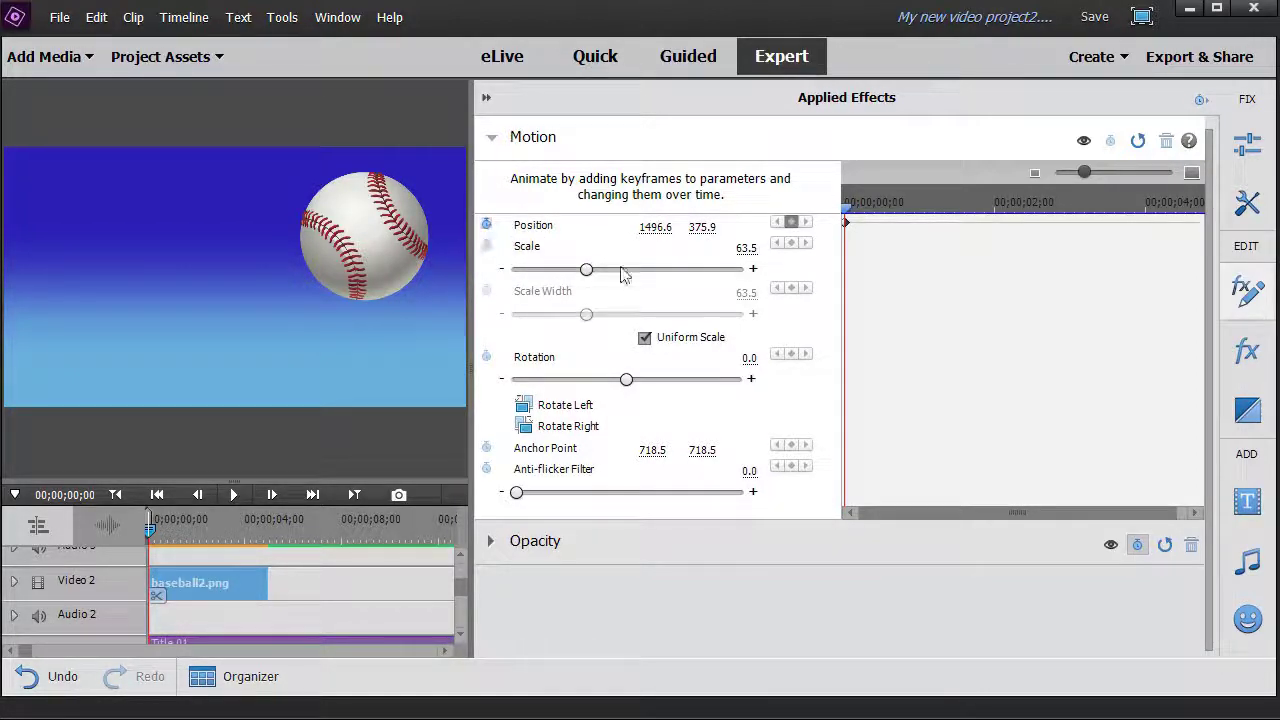
{"action": "left_click", "coordinate": [487, 358]}
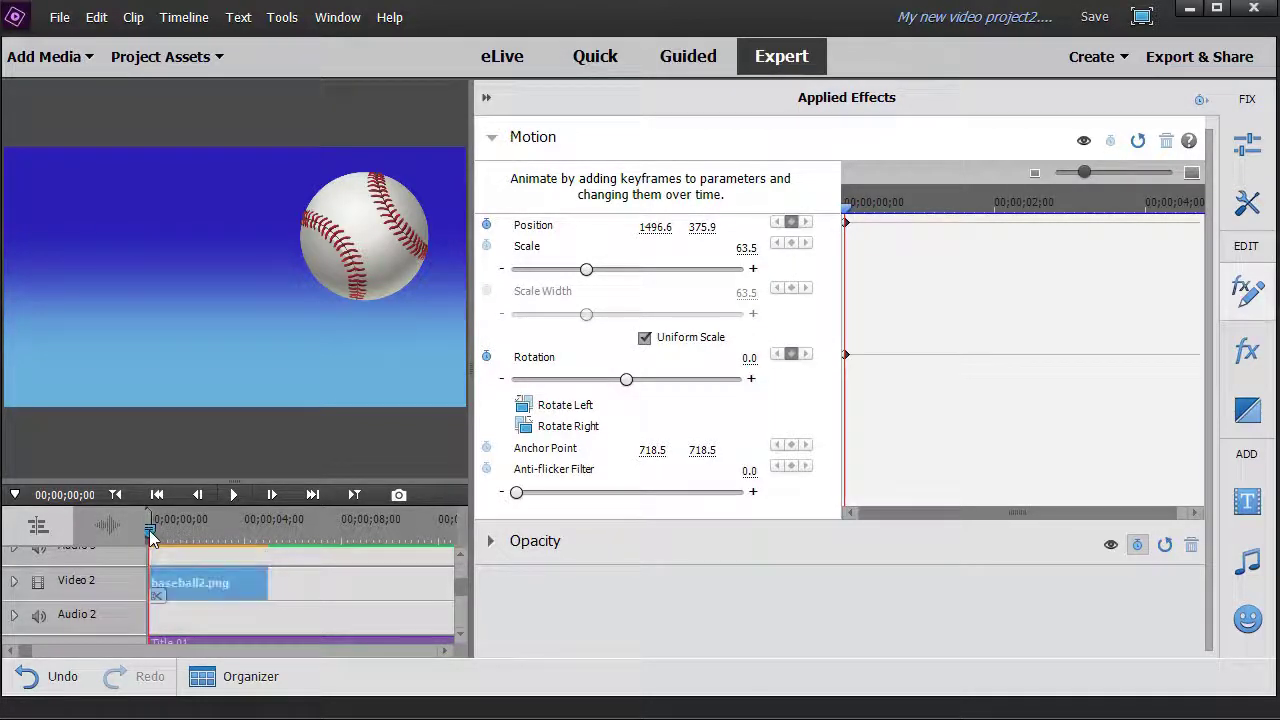
{"action": "left_click_drag", "start_coordinate": [150, 530], "coordinate": [203, 548]}
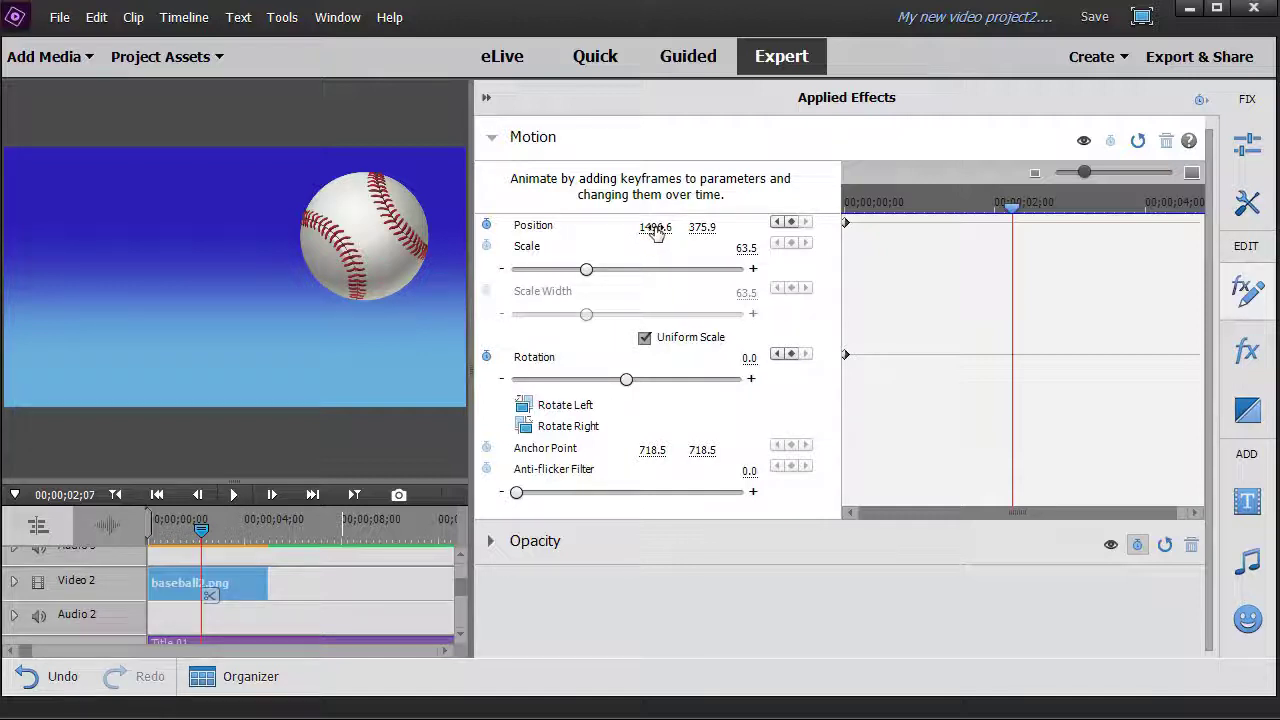
At 00;00;02;07, move the baseball to Position 234.3, 1077.9 and spin Rotation to its minimum
{"action": "left_click_drag", "start_coordinate": [655, 227], "coordinate": [575, 227]}
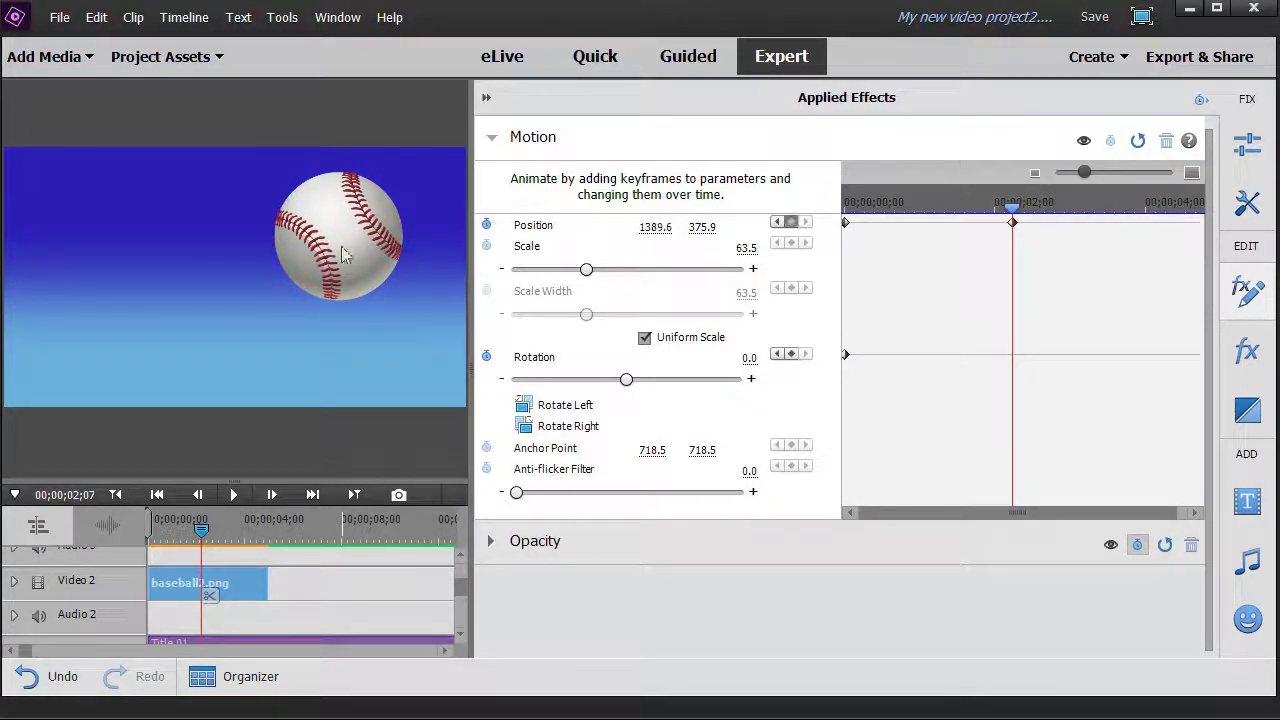
{"action": "left_click", "coordinate": [329, 206]}
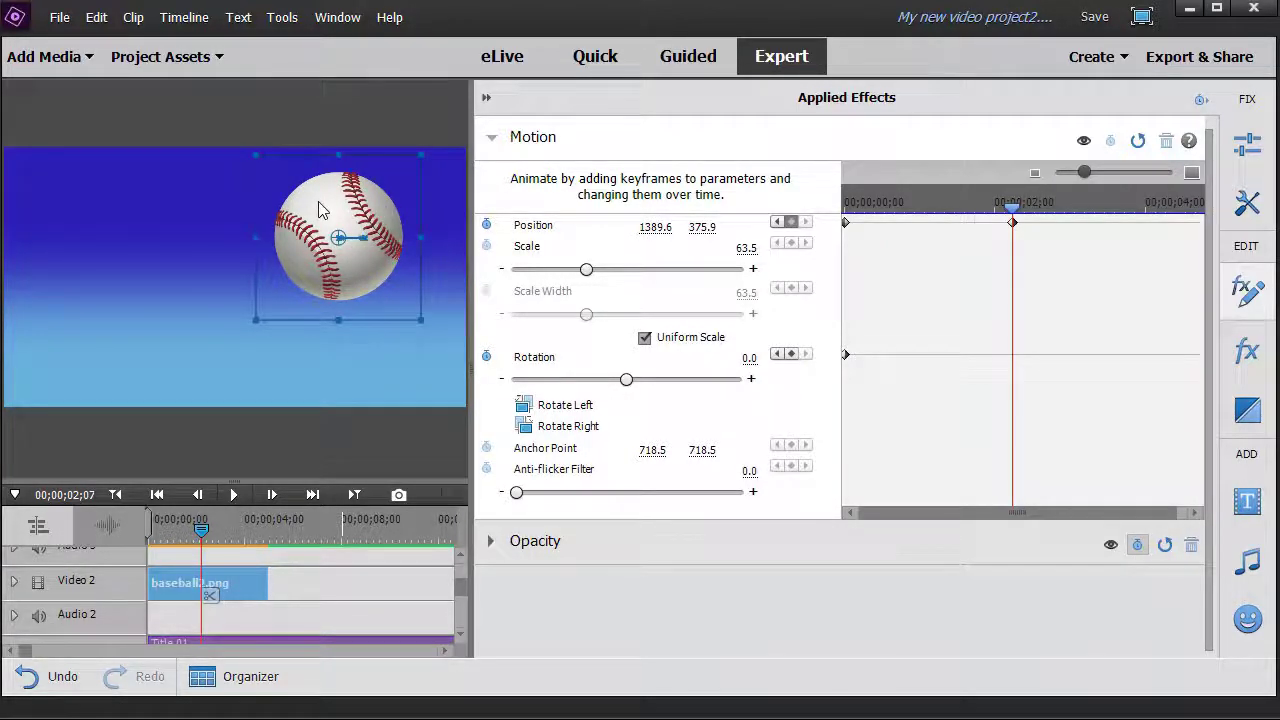
{"action": "left_click_drag", "start_coordinate": [329, 206], "coordinate": [42, 389]}
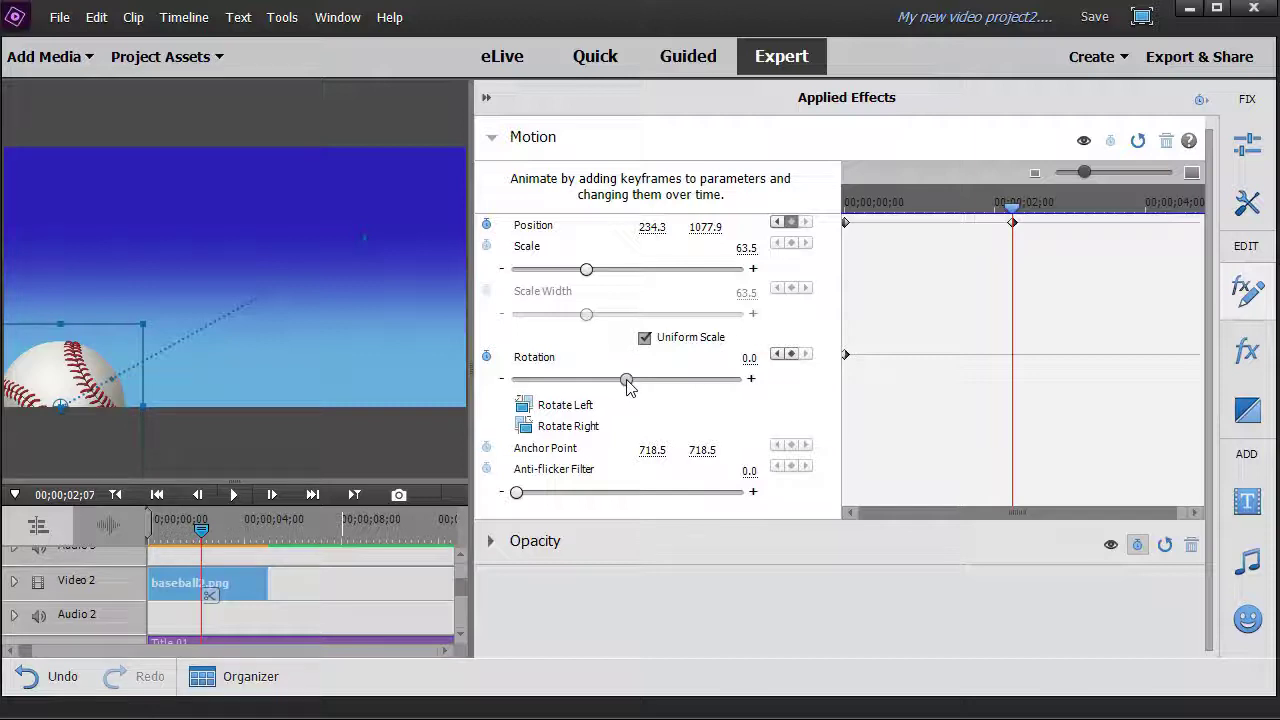
{"action": "left_click_drag", "start_coordinate": [626, 381], "coordinate": [497, 392]}
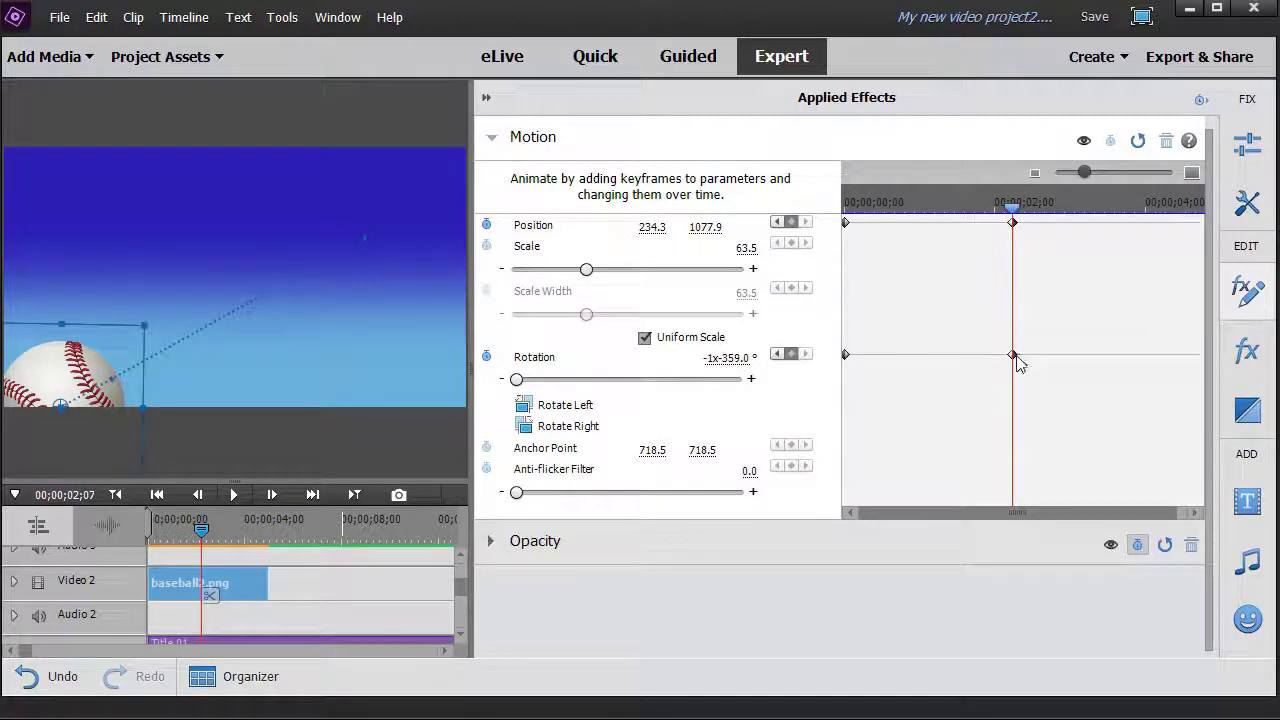
Collapse the Applied Effects panel to widen the preview
{"action": "left_click", "coordinate": [487, 99]}
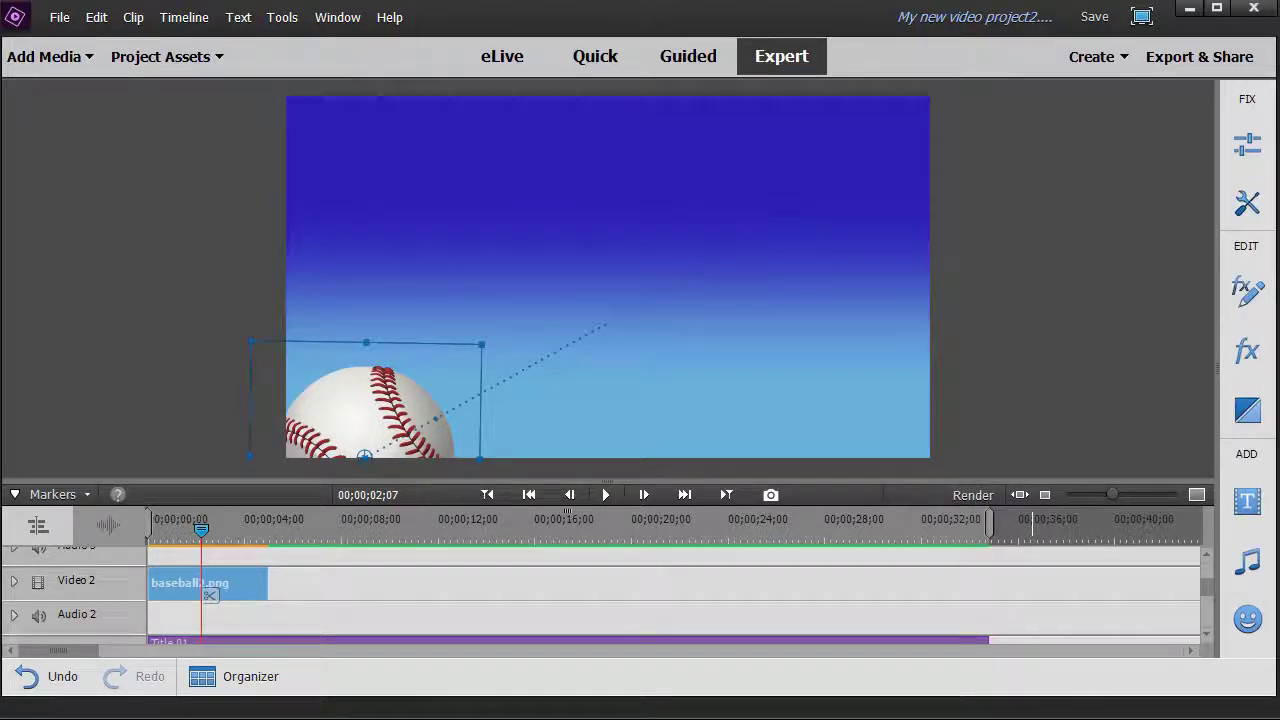
{"action": "key", "text": "Home"}
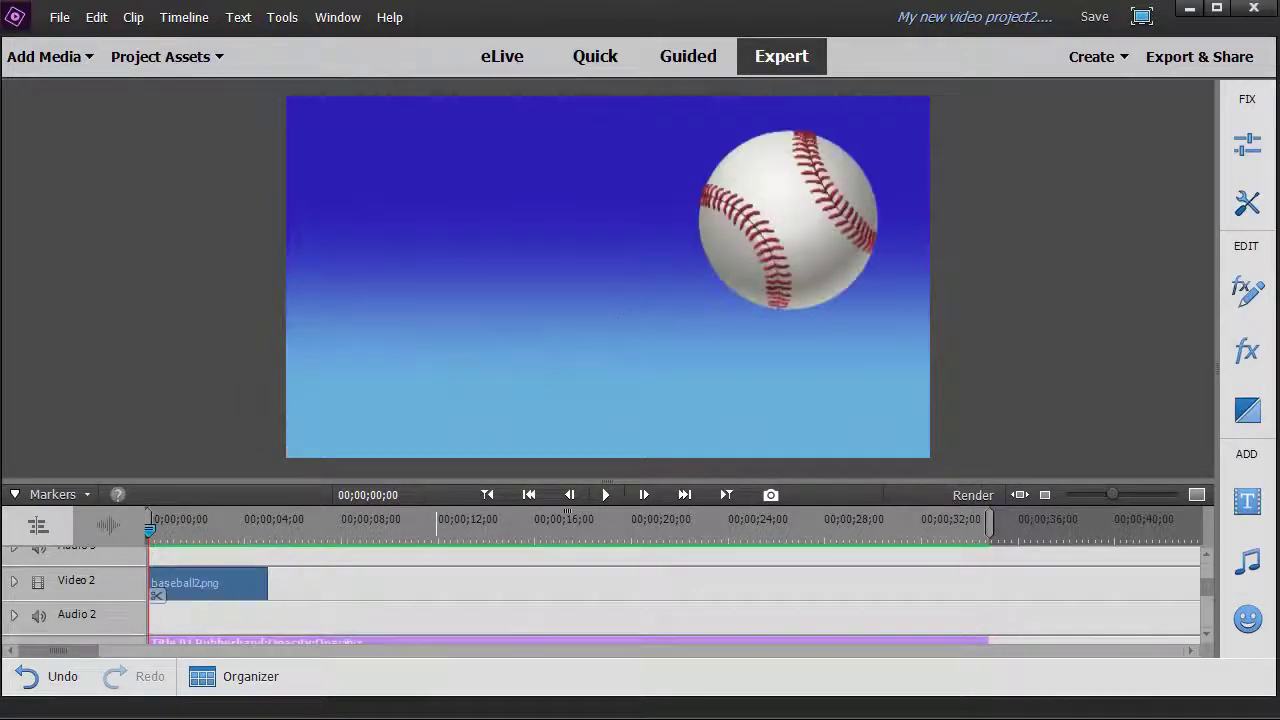
{"action": "left_click", "coordinate": [609, 494]}
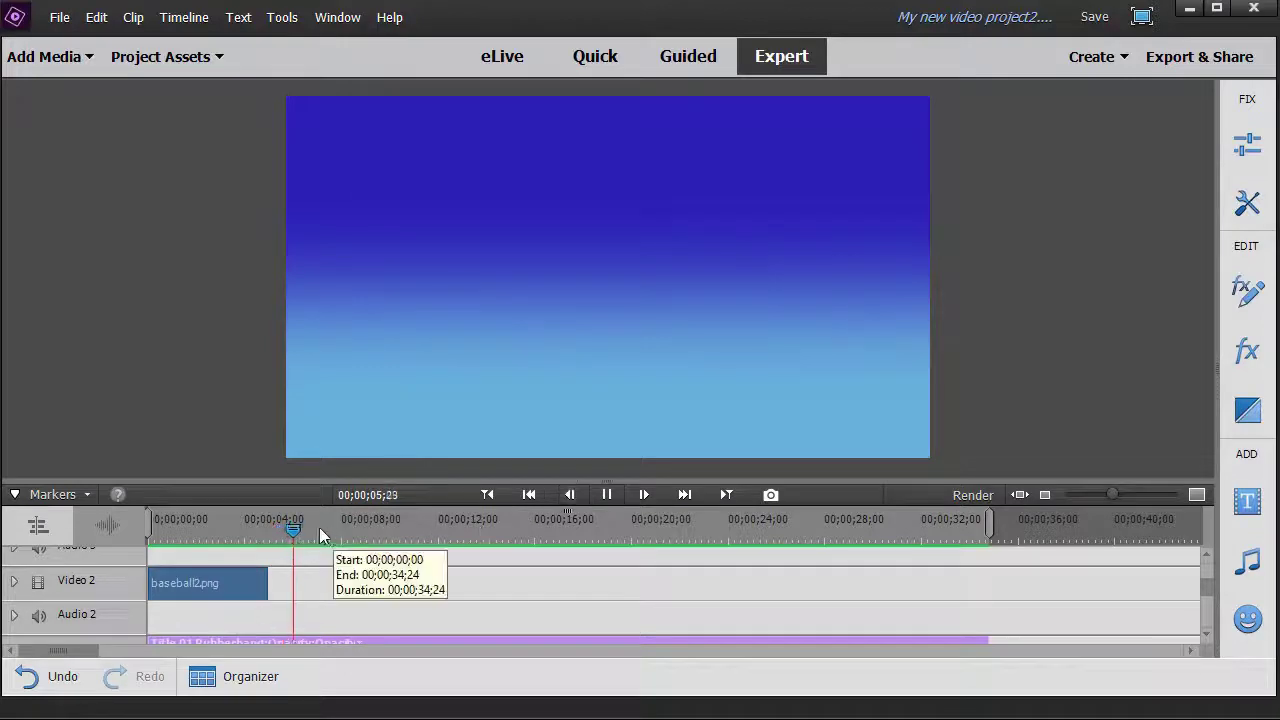
{"action": "key", "text": "space"}
{"action": "left_click_drag", "start_coordinate": [286, 532], "coordinate": [72, 527]}
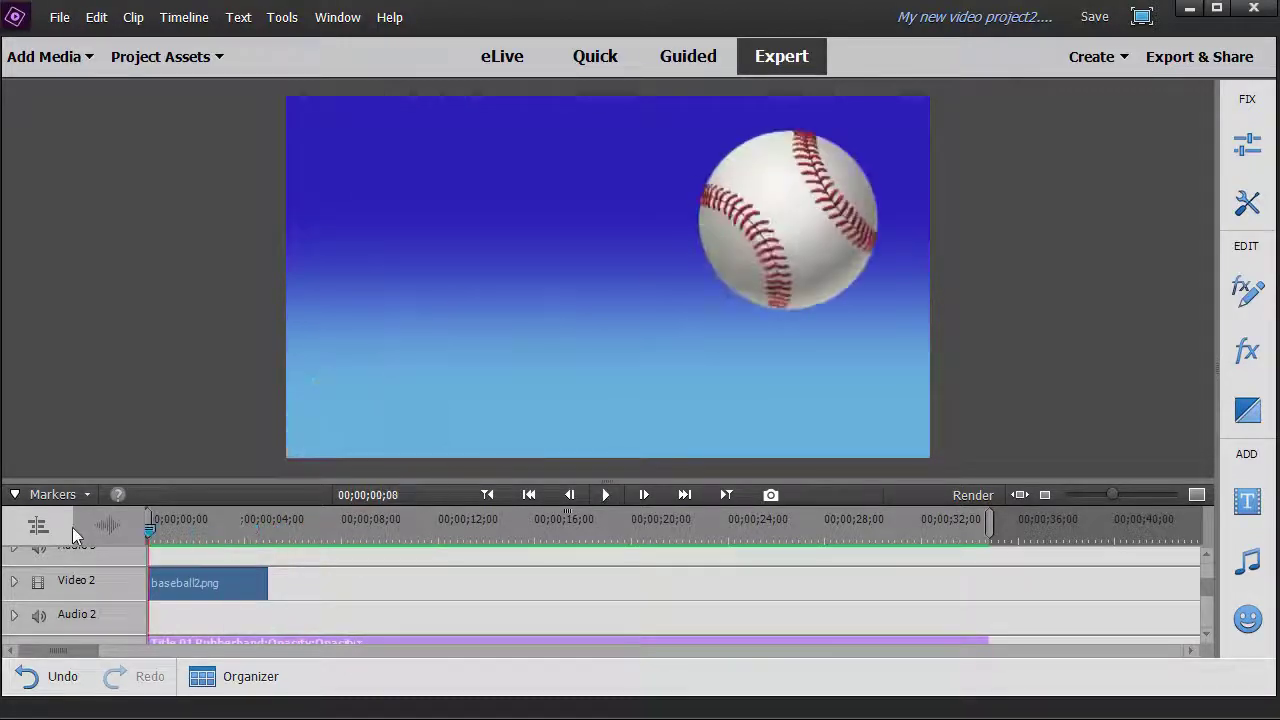
{"action": "left_click", "coordinate": [605, 494]}
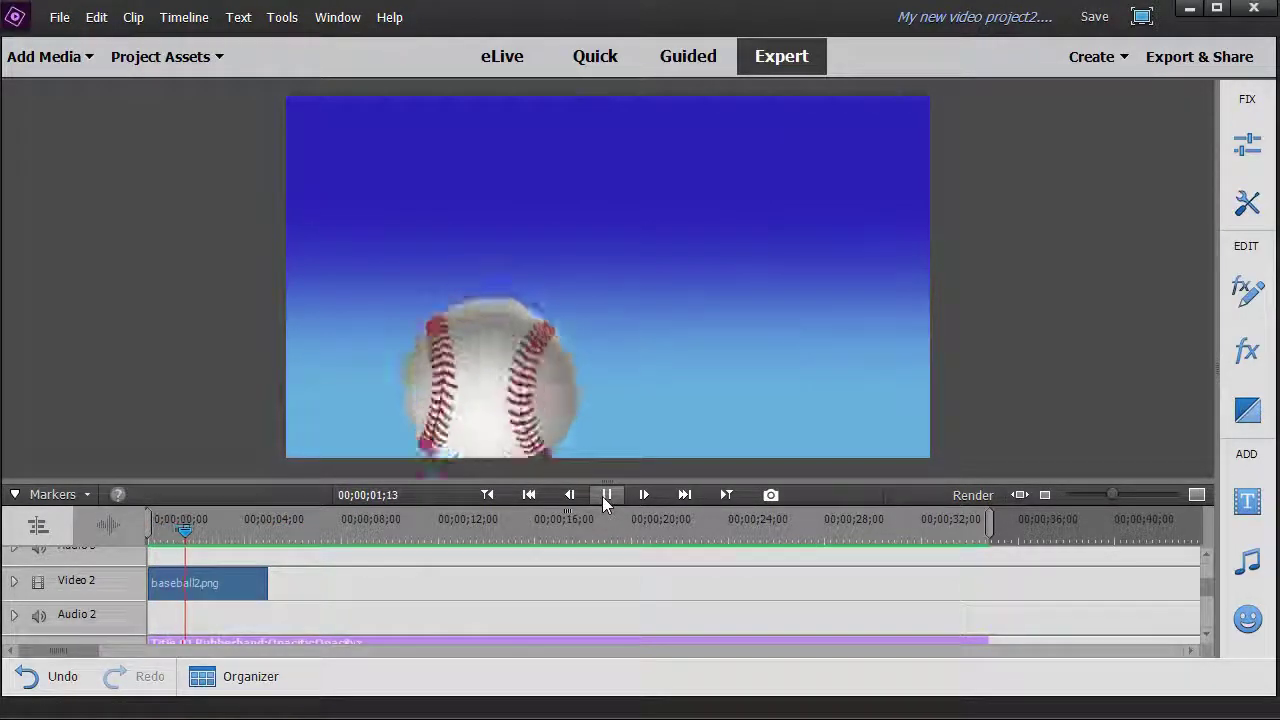
{"action": "left_click", "coordinate": [605, 495]}
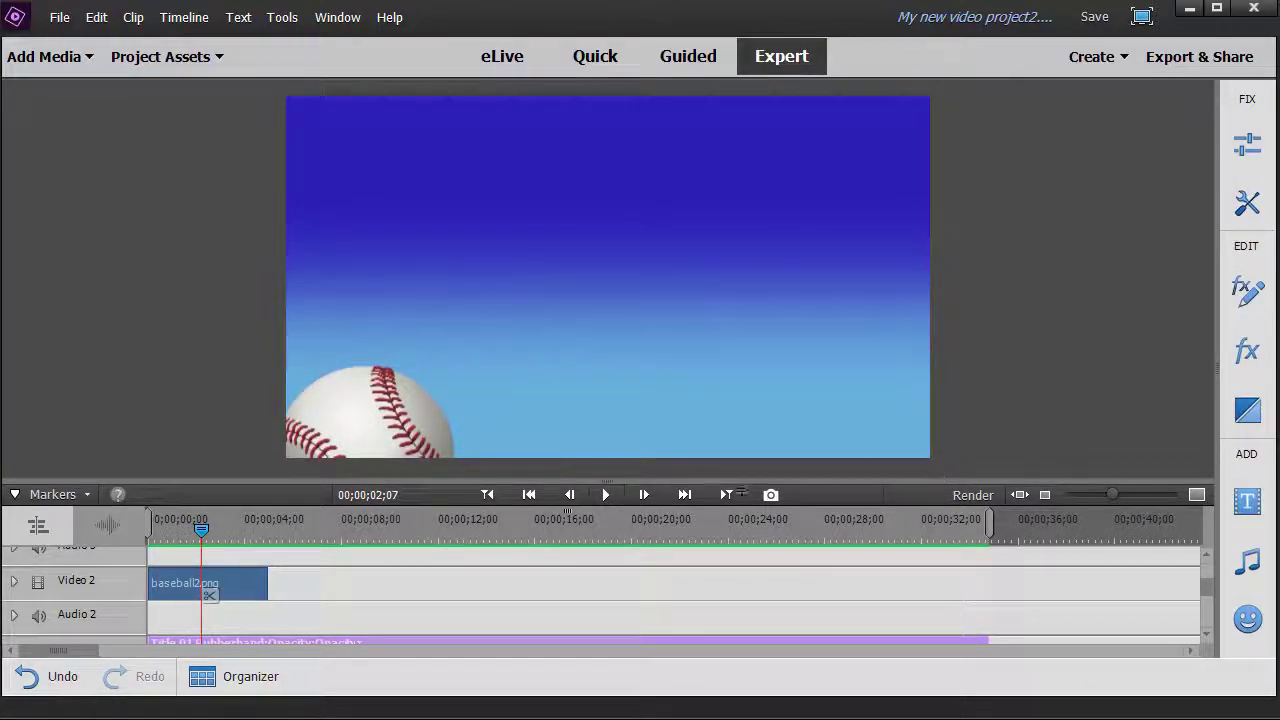
{"action": "left_click", "coordinate": [245, 590]}
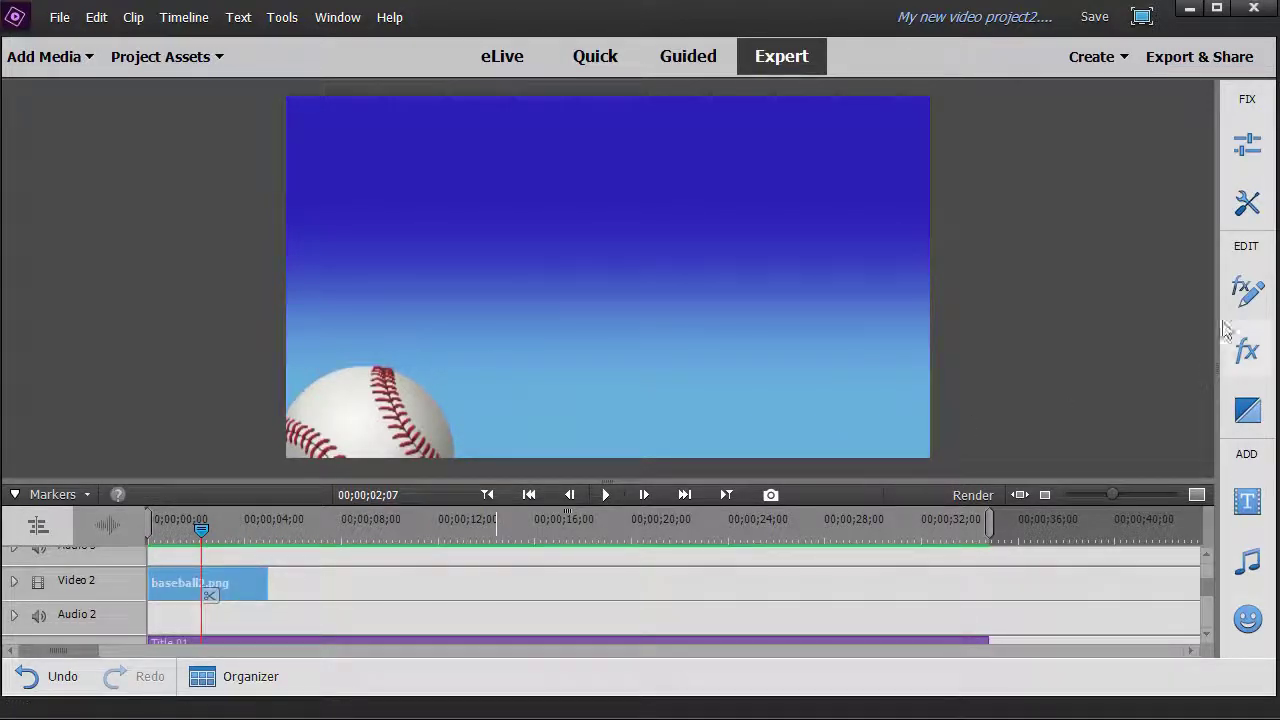
Reopen the baseball's Motion settings and edit the ending Rotation to -6x-359.0°
{"action": "left_click", "coordinate": [1247, 290]}
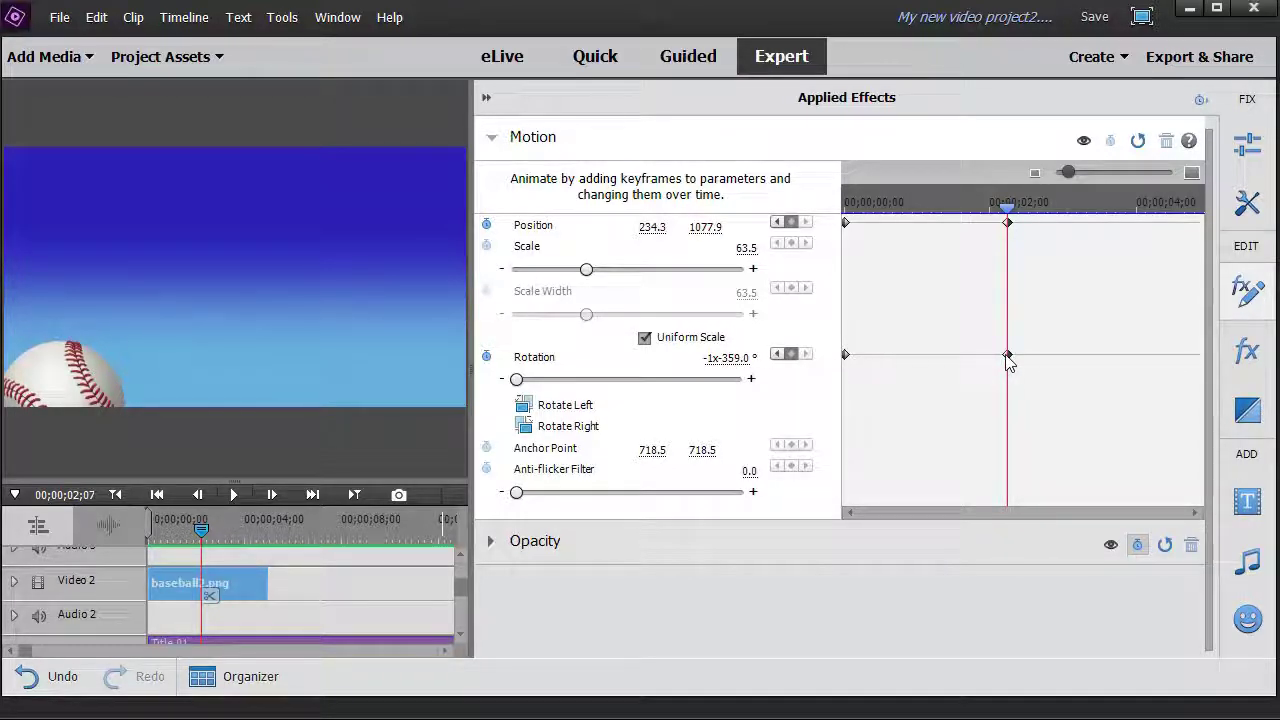
{"action": "left_click", "coordinate": [712, 359]}
{"action": "left_click", "coordinate": [716, 359]}
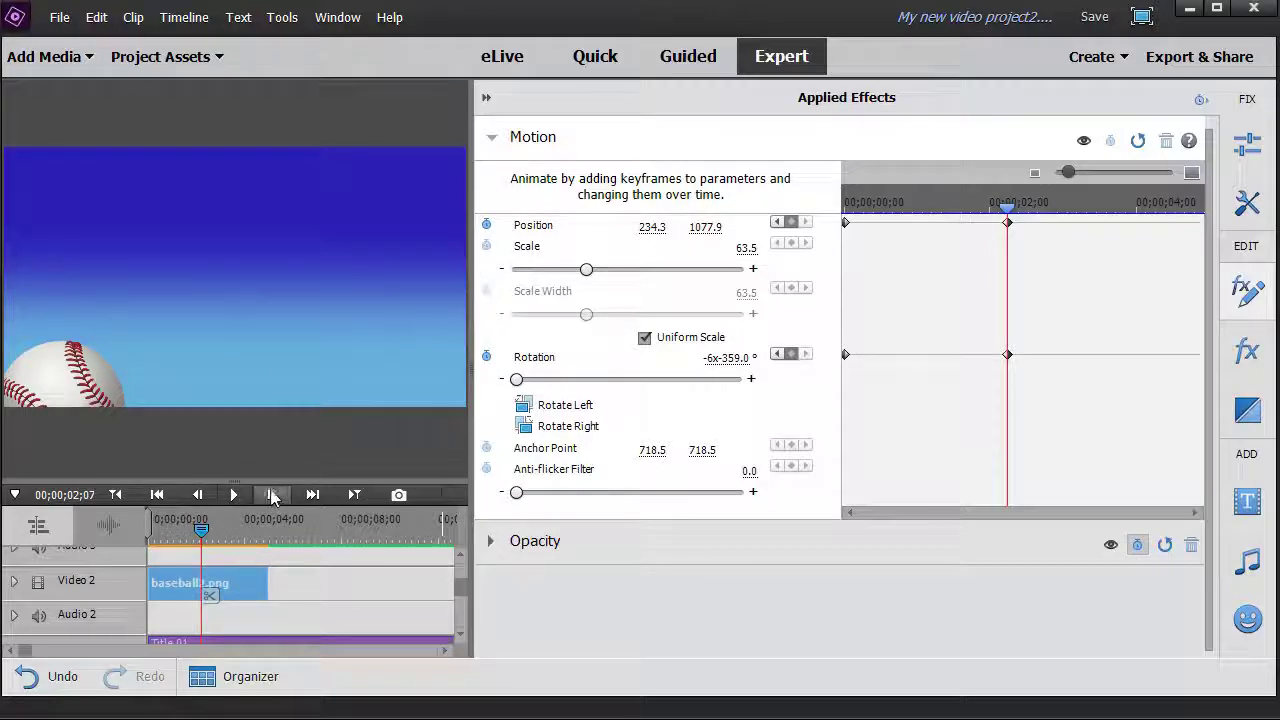
Rewind to 00;00;00;00, play the spinning baseball animation, and stop playback
{"action": "left_click_drag", "start_coordinate": [201, 528], "coordinate": [72, 535]}
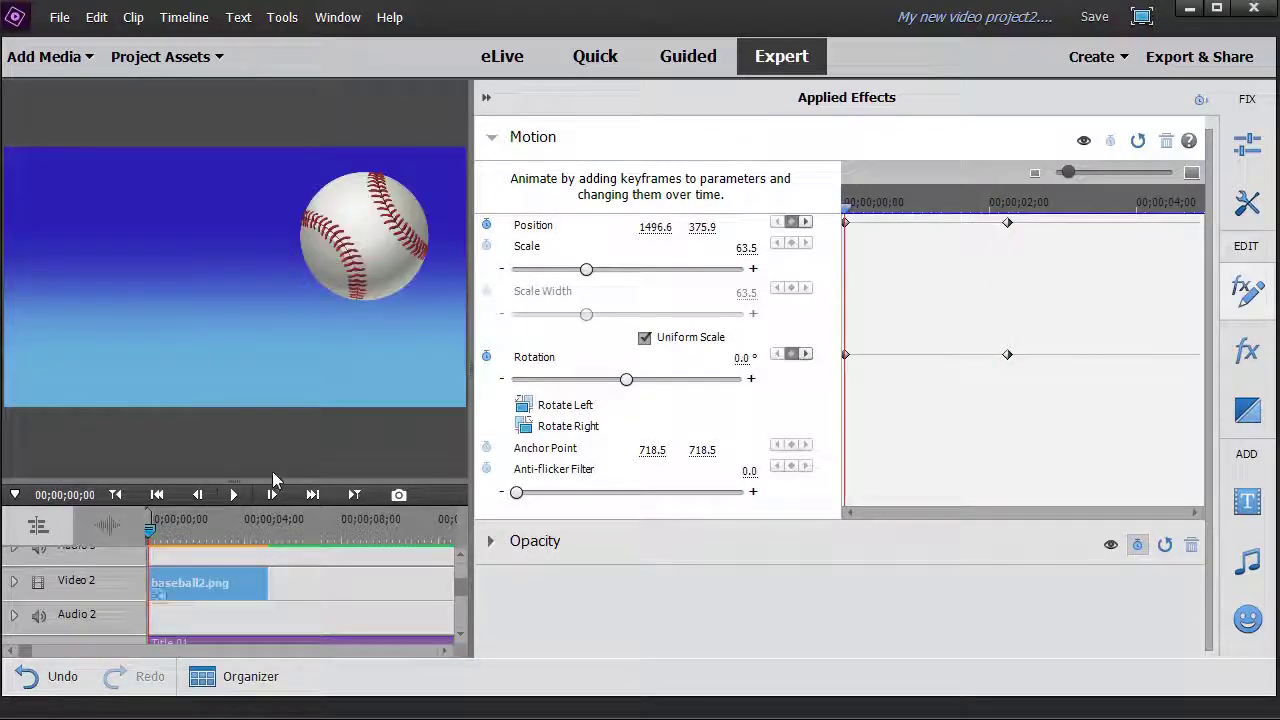
{"action": "left_click", "coordinate": [233, 495]}
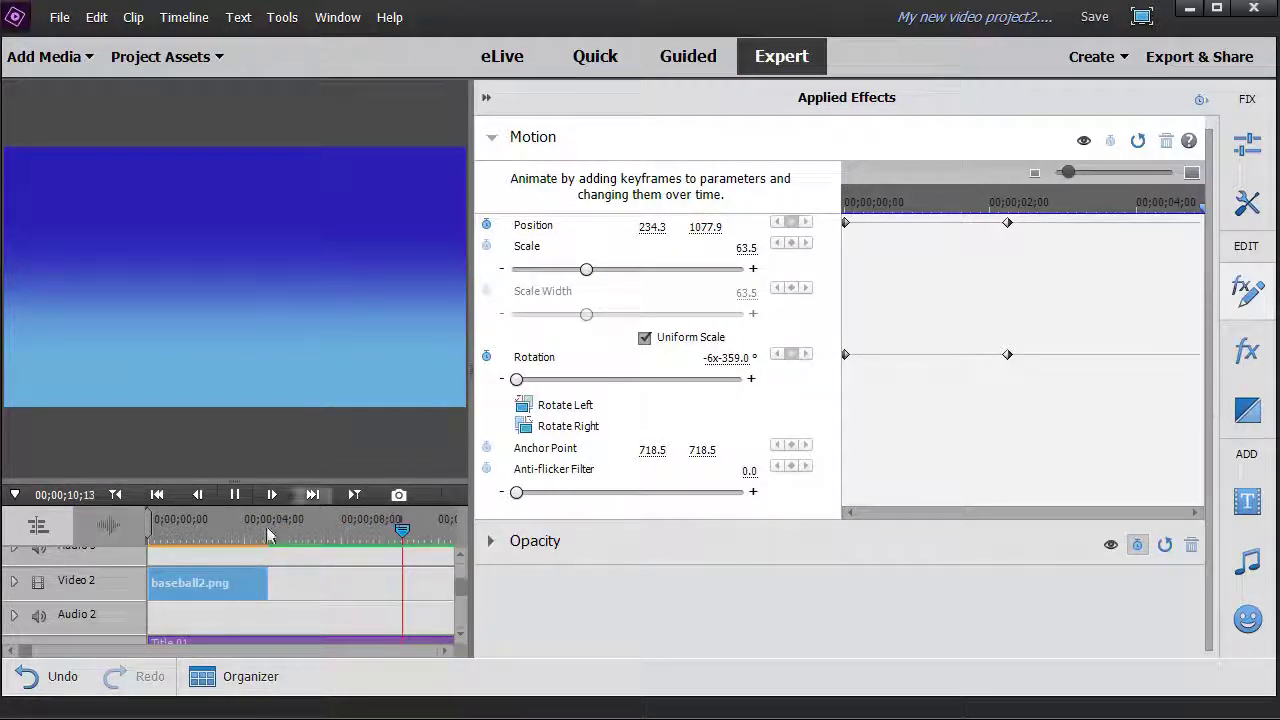
{"action": "key", "text": "space"}
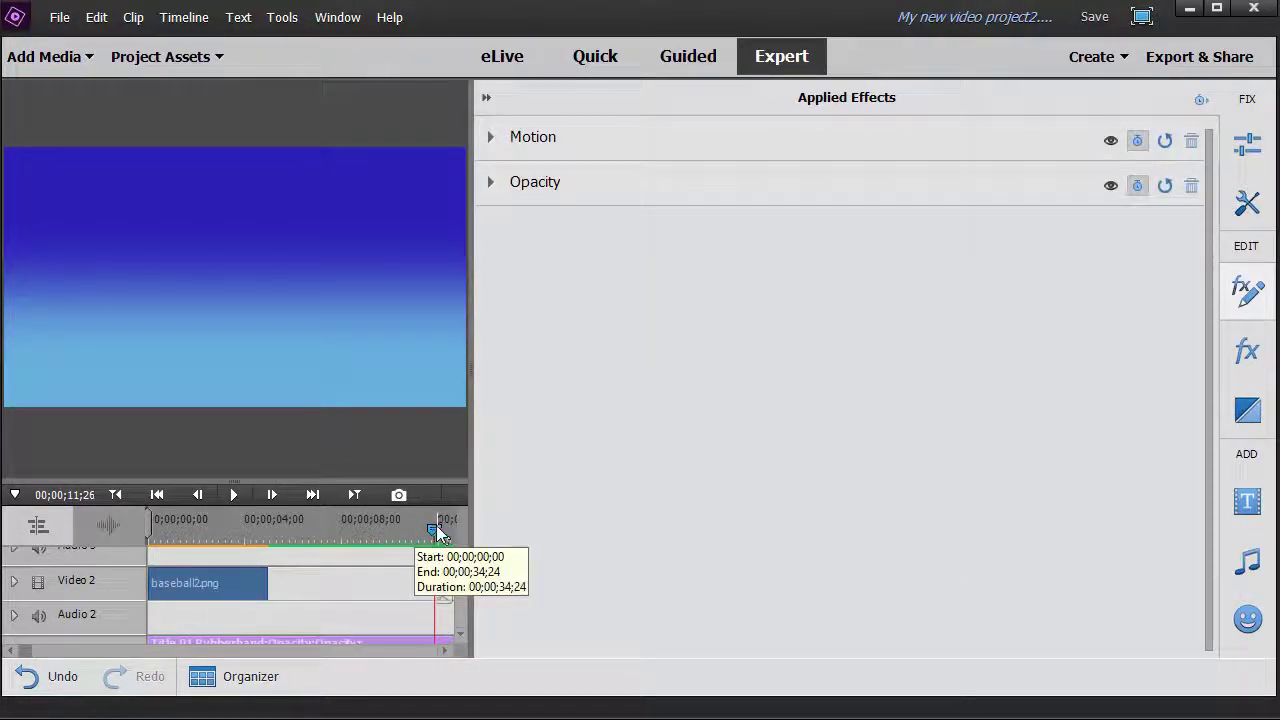
Rewind to the start and expand the baseball2.png clip's Motion settings with their keyframes
{"action": "left_click_drag", "start_coordinate": [436, 525], "coordinate": [70, 547]}
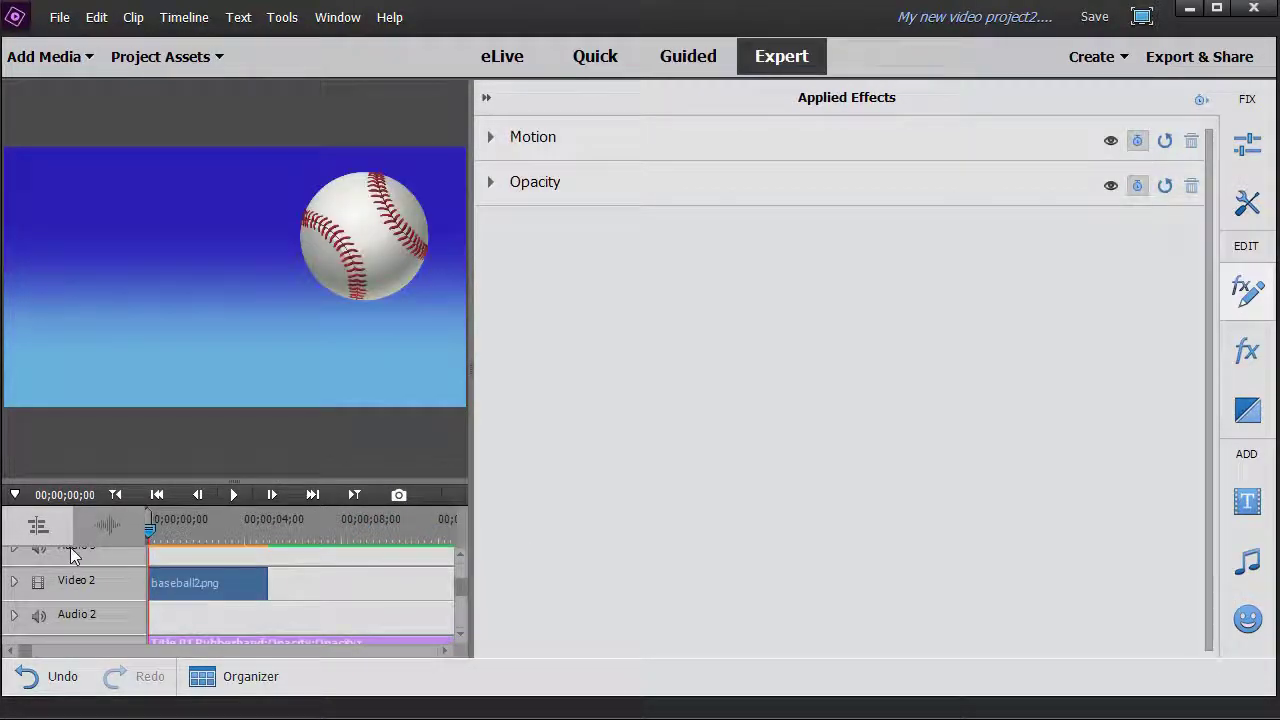
{"action": "left_click", "coordinate": [486, 97]}
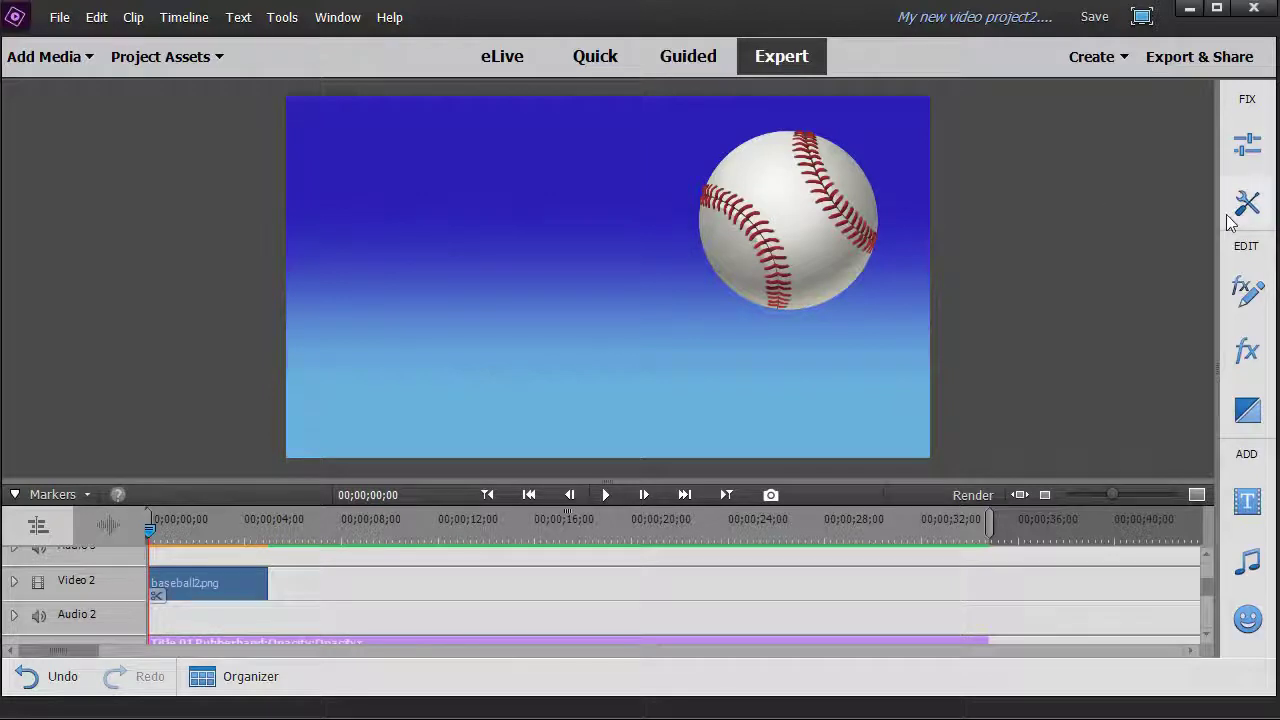
{"action": "left_click", "coordinate": [1247, 295]}
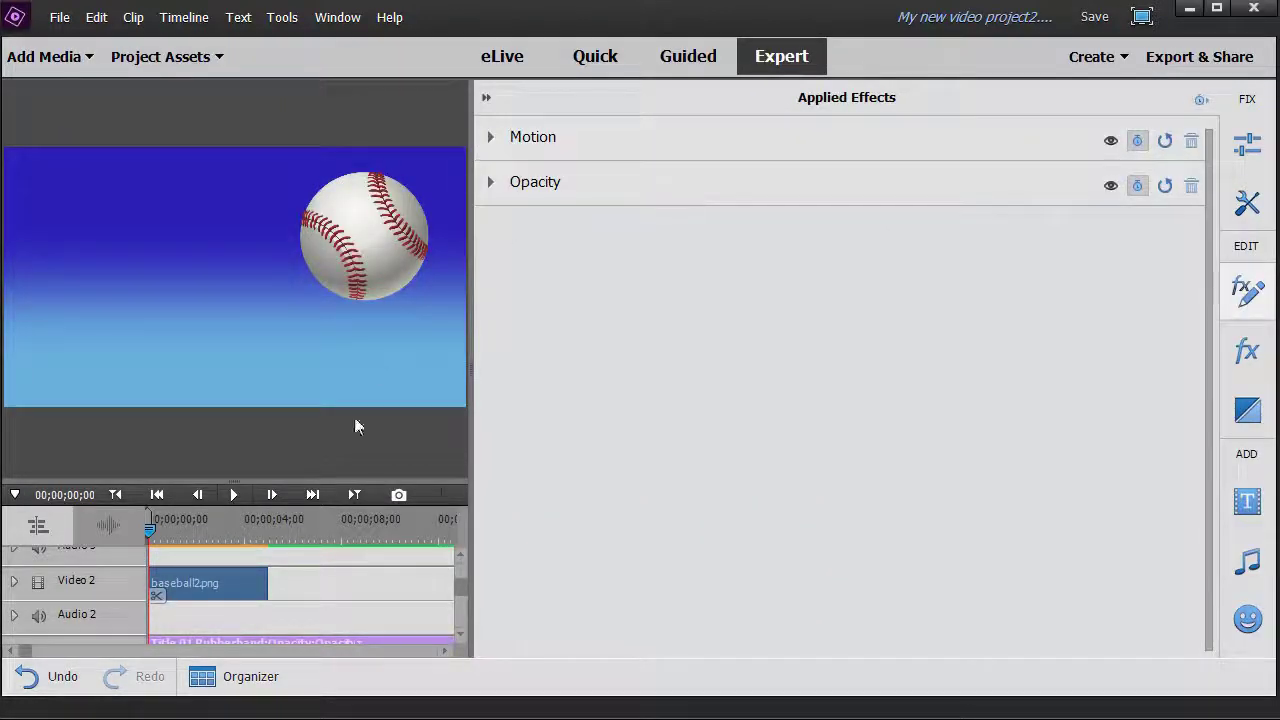
{"action": "left_click", "coordinate": [251, 584]}
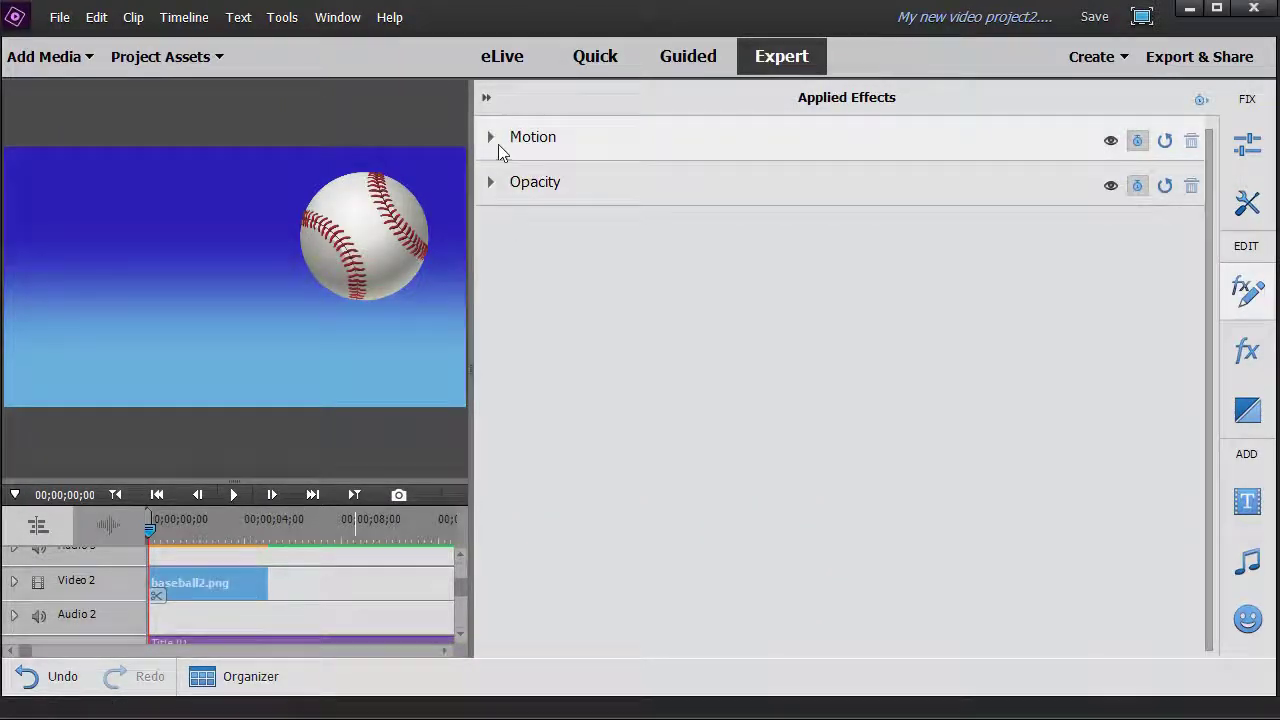
{"action": "left_click", "coordinate": [492, 139]}
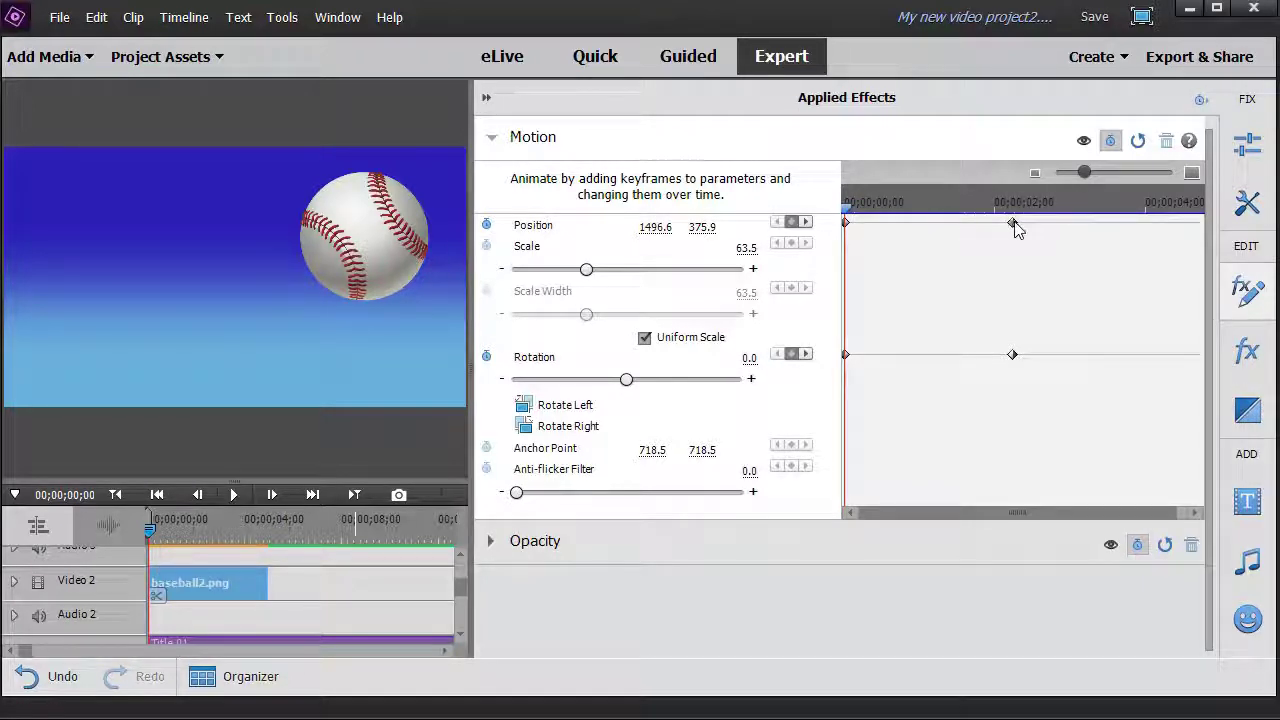
Shift the end Position and Rotation keyframes to 00;00;03;17 with end rotation -6x-359.0°
{"action": "left_click_drag", "start_coordinate": [1076, 238], "coordinate": [1116, 238]}
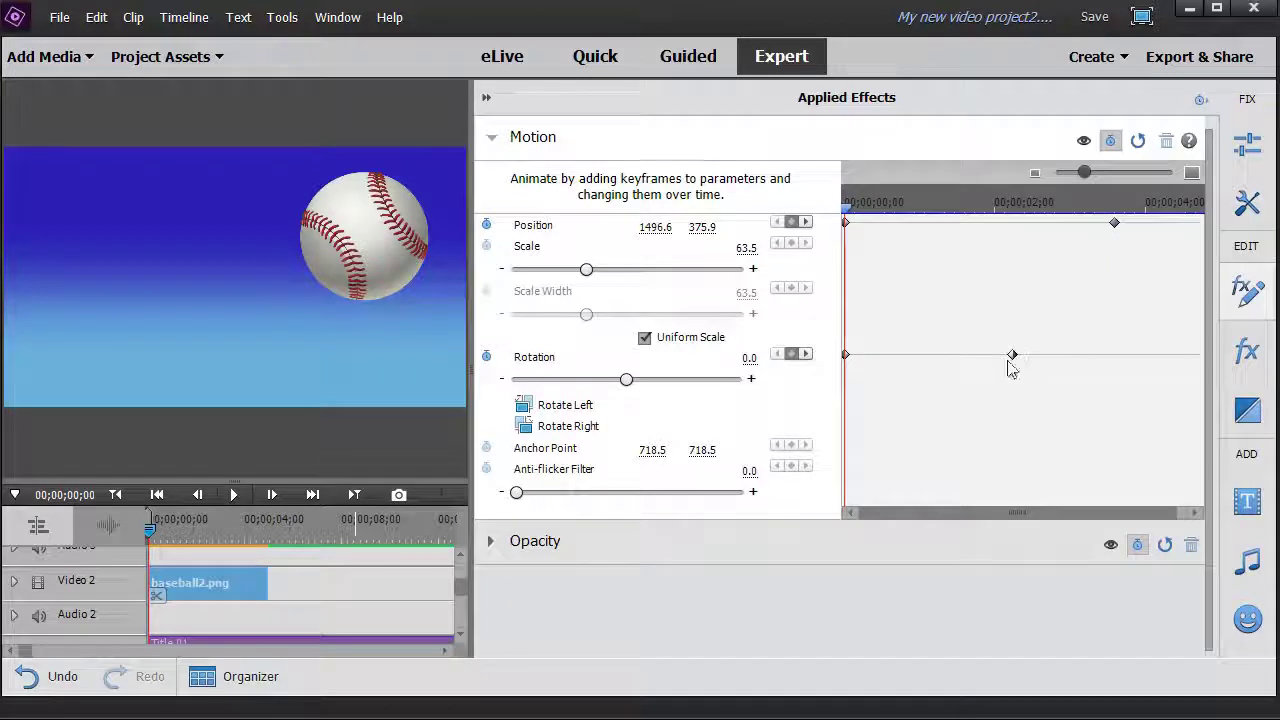
{"action": "left_click_drag", "start_coordinate": [1012, 356], "coordinate": [1116, 357]}
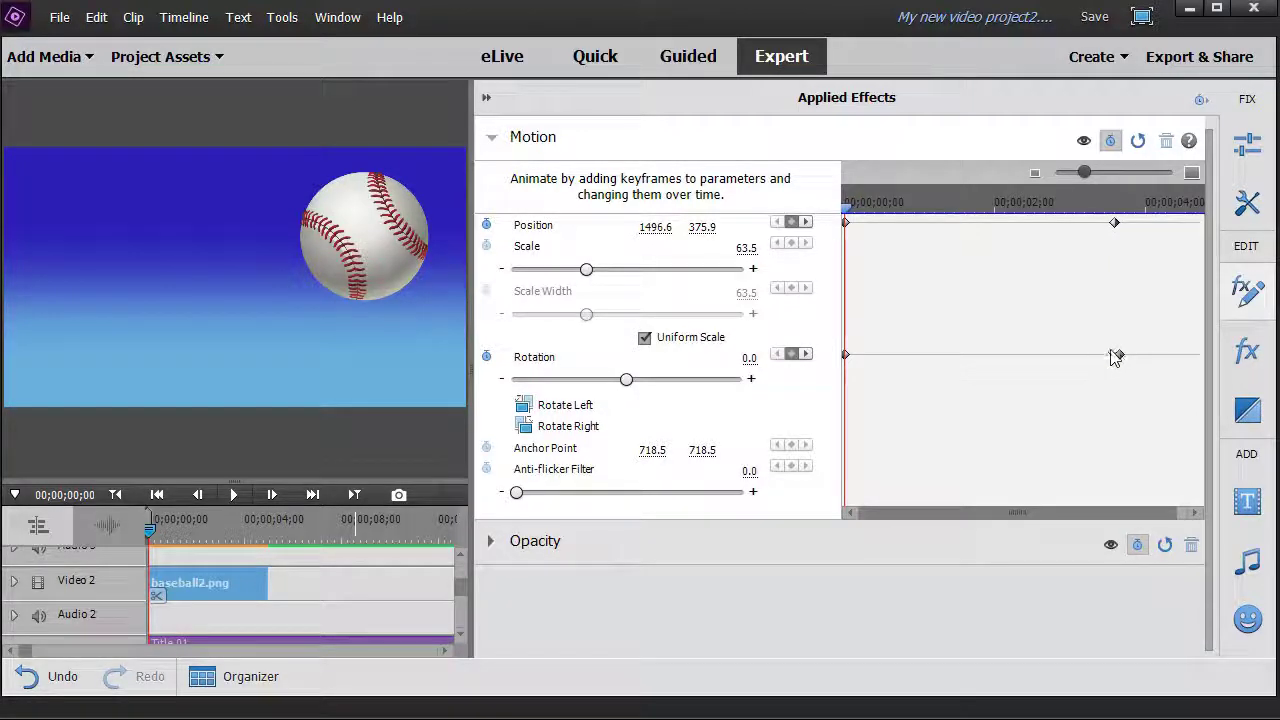
{"action": "left_click", "coordinate": [806, 221]}
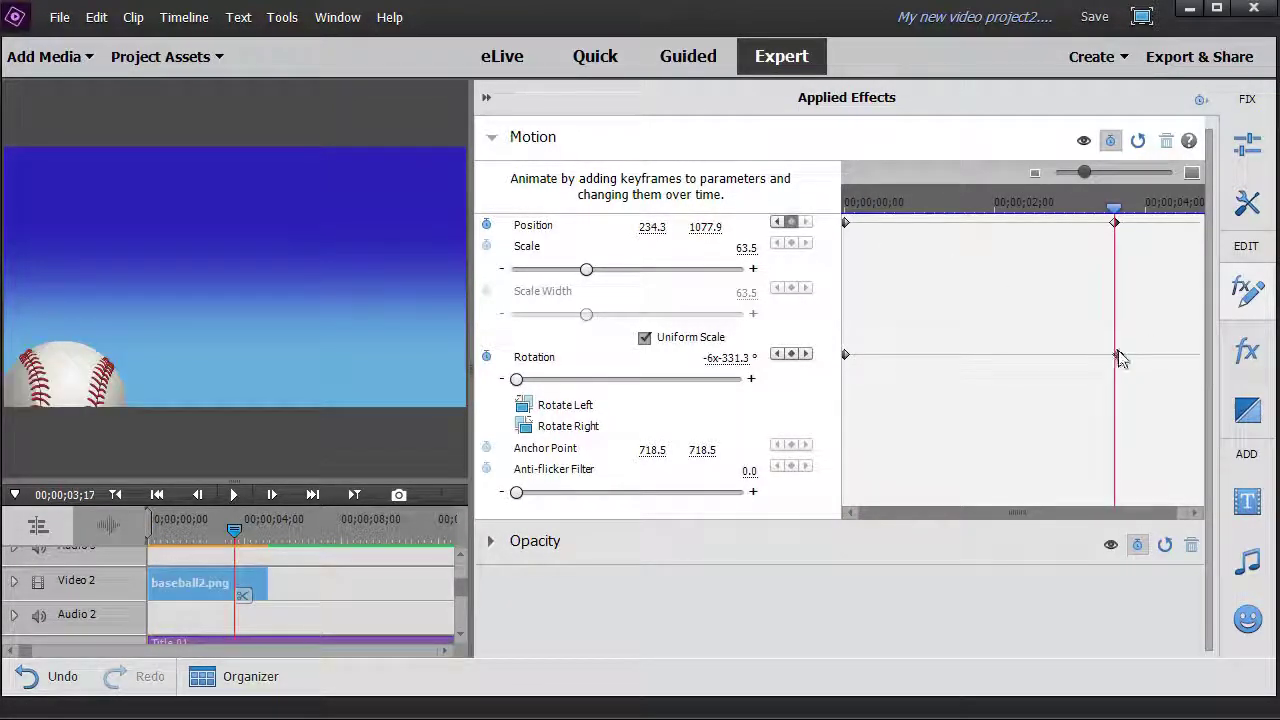
{"action": "left_click_drag", "start_coordinate": [1117, 355], "coordinate": [1114, 355]}
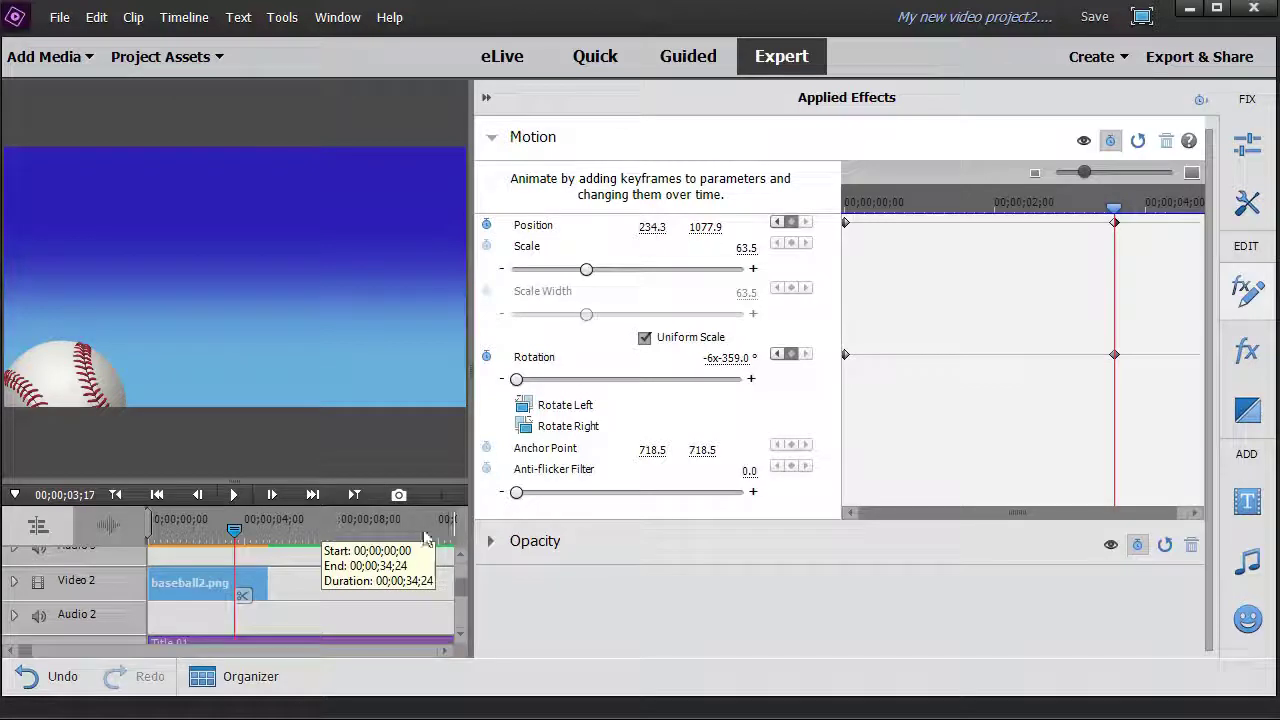
{"action": "left_click", "coordinate": [321, 530]}
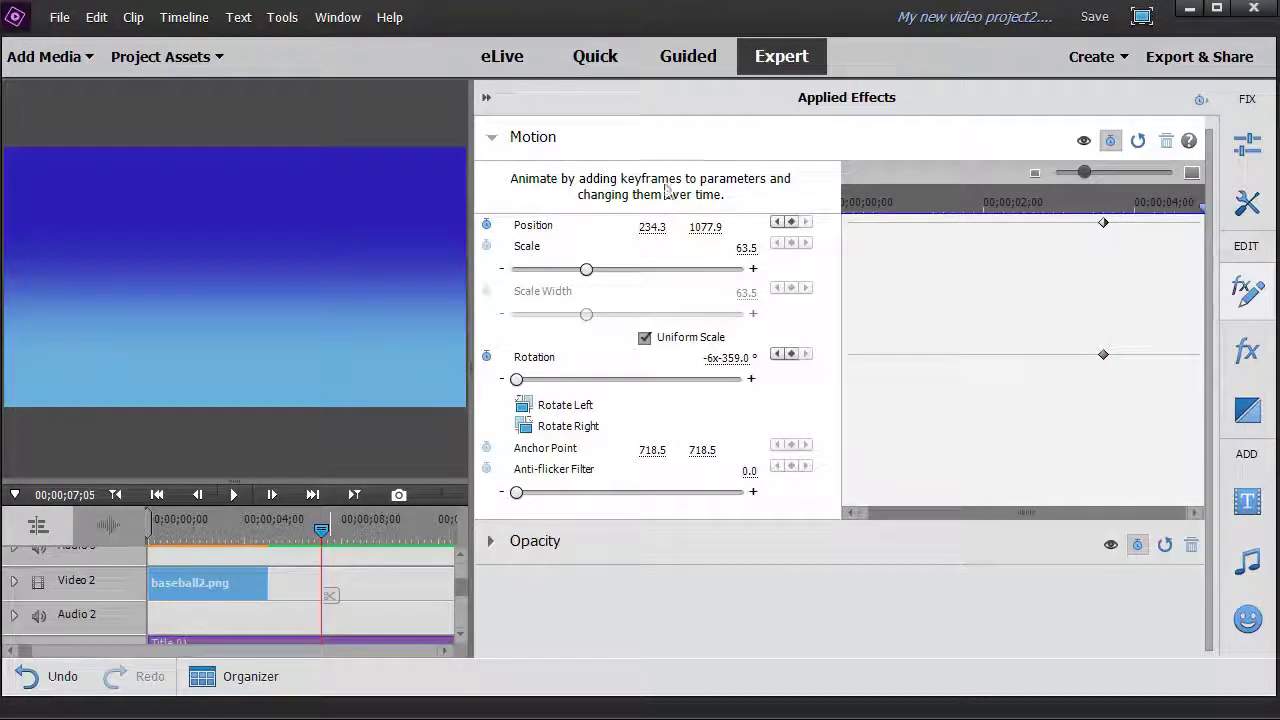
Play the slower baseball roll in a larger preview, rewinding to 00;00;00;00
{"action": "left_click", "coordinate": [486, 99]}
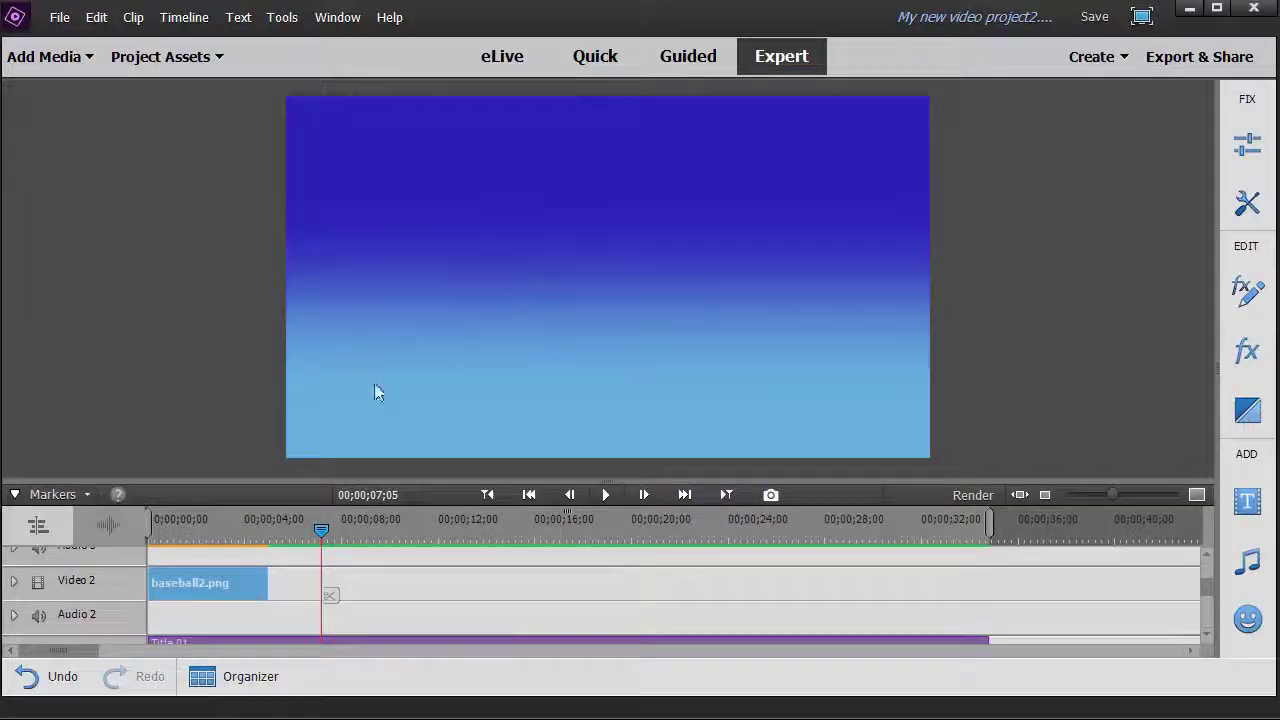
{"action": "left_click", "coordinate": [606, 495]}
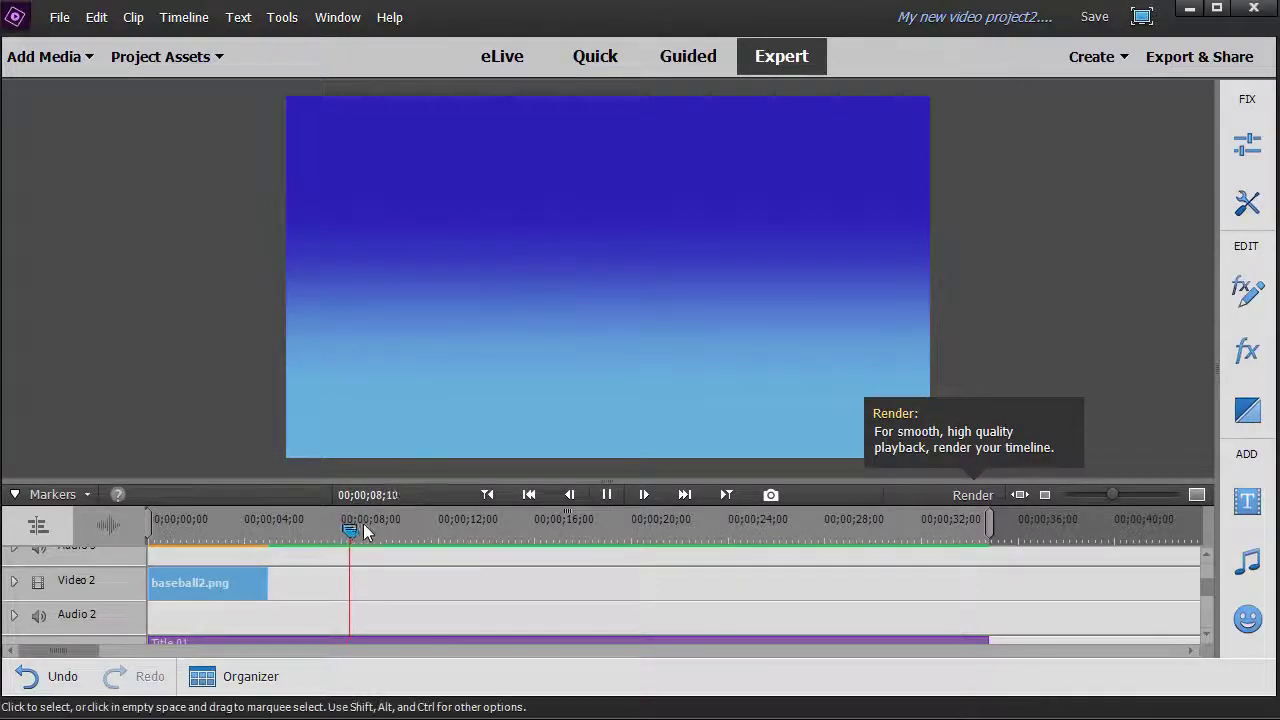
{"action": "left_click_drag", "start_coordinate": [360, 524], "coordinate": [152, 528]}
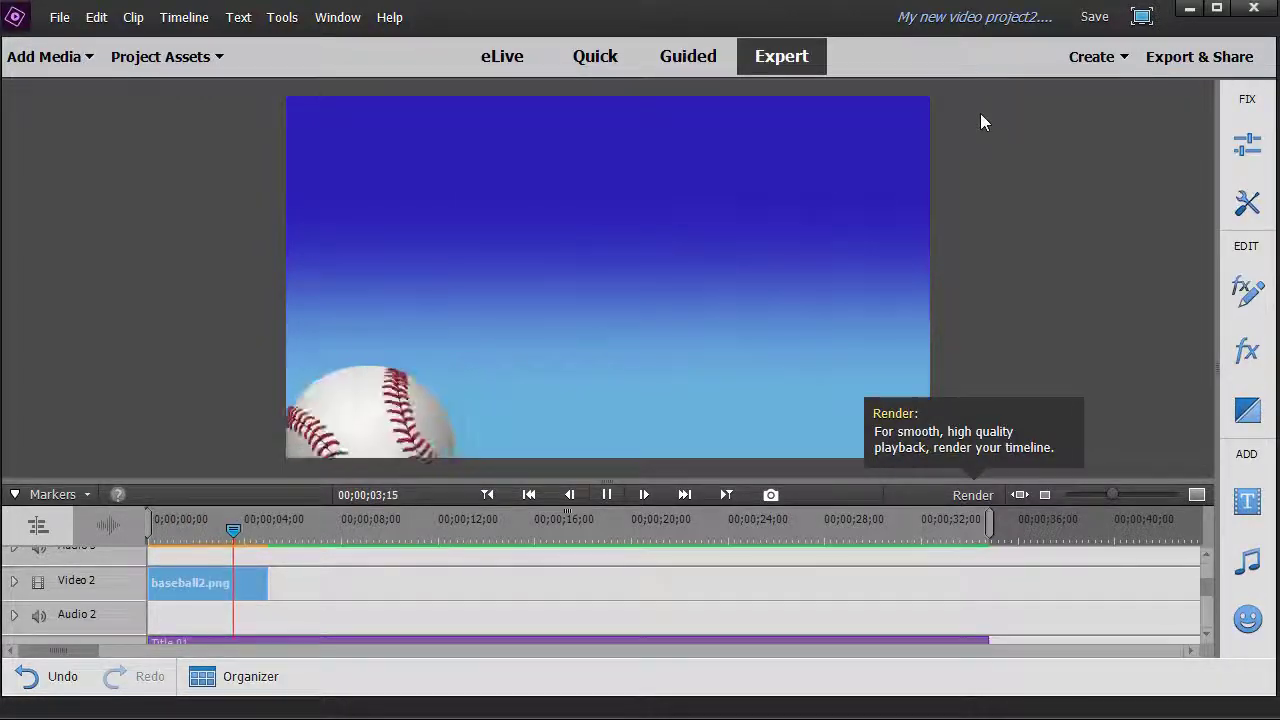
{"action": "left_click", "coordinate": [1248, 294]}
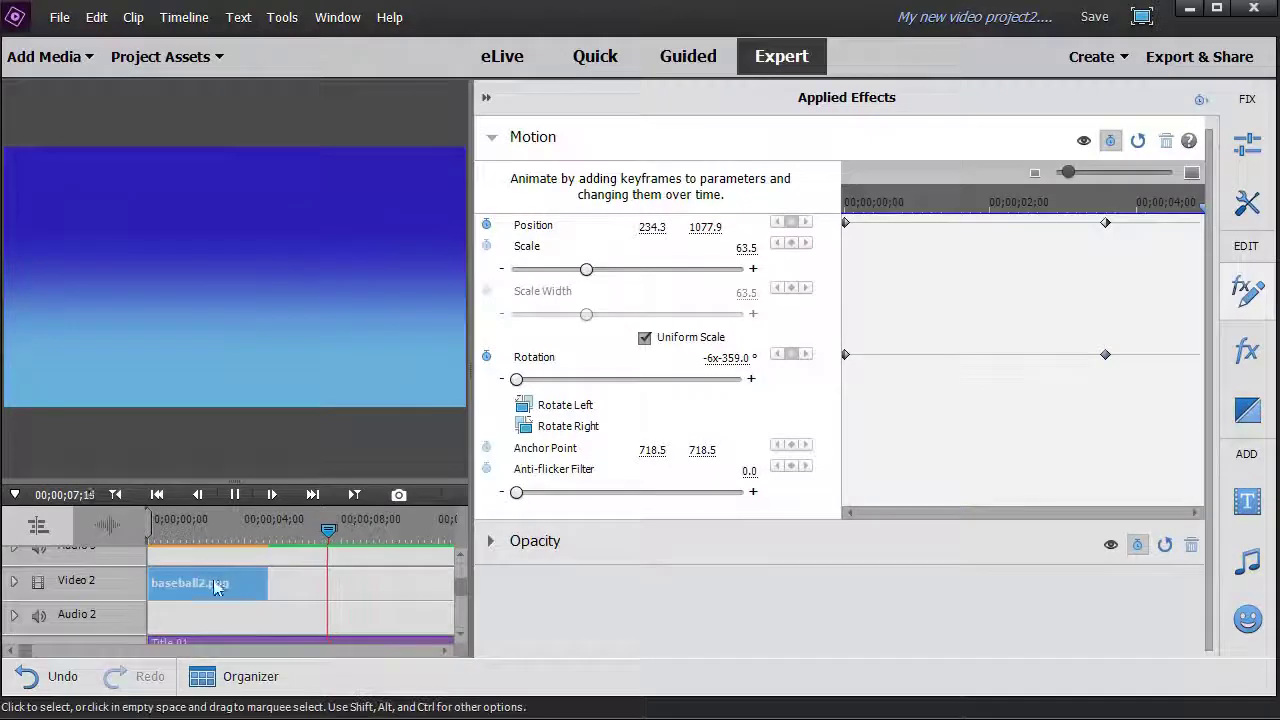
Pause playback and expand the Motion settings of baseball2.png in Video 2
{"action": "left_click", "coordinate": [234, 494]}
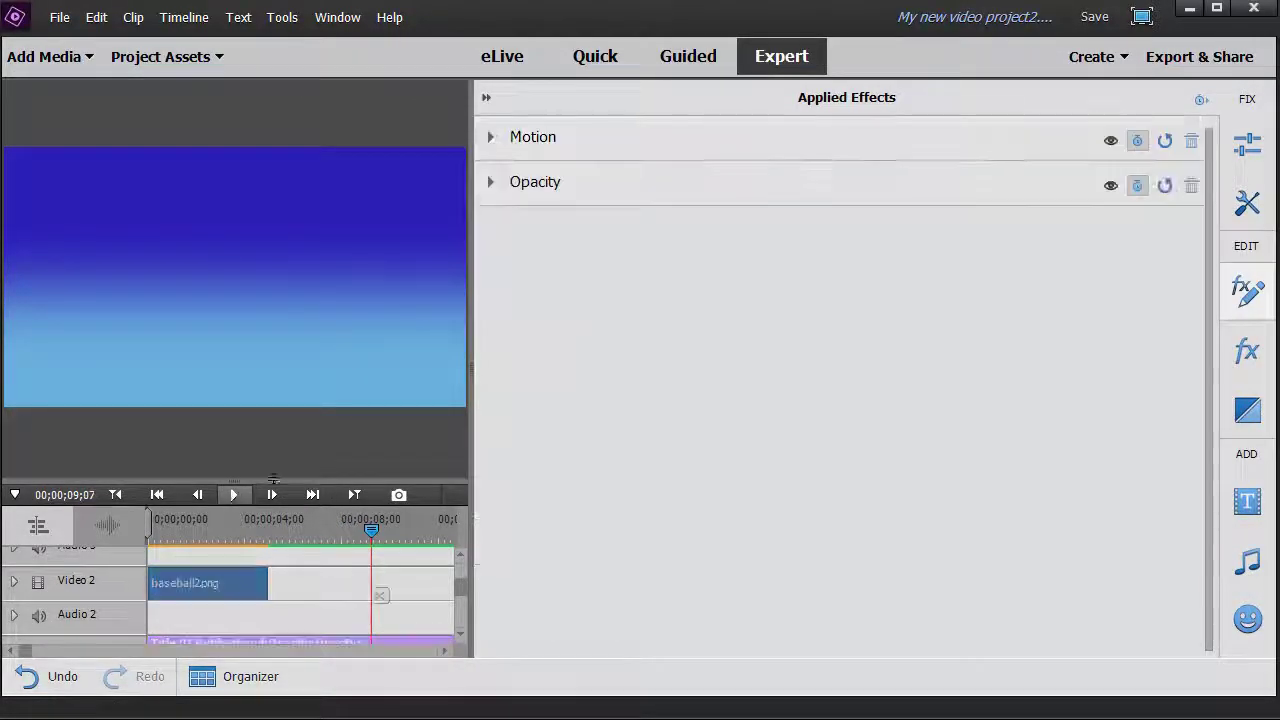
{"action": "left_click", "coordinate": [209, 586]}
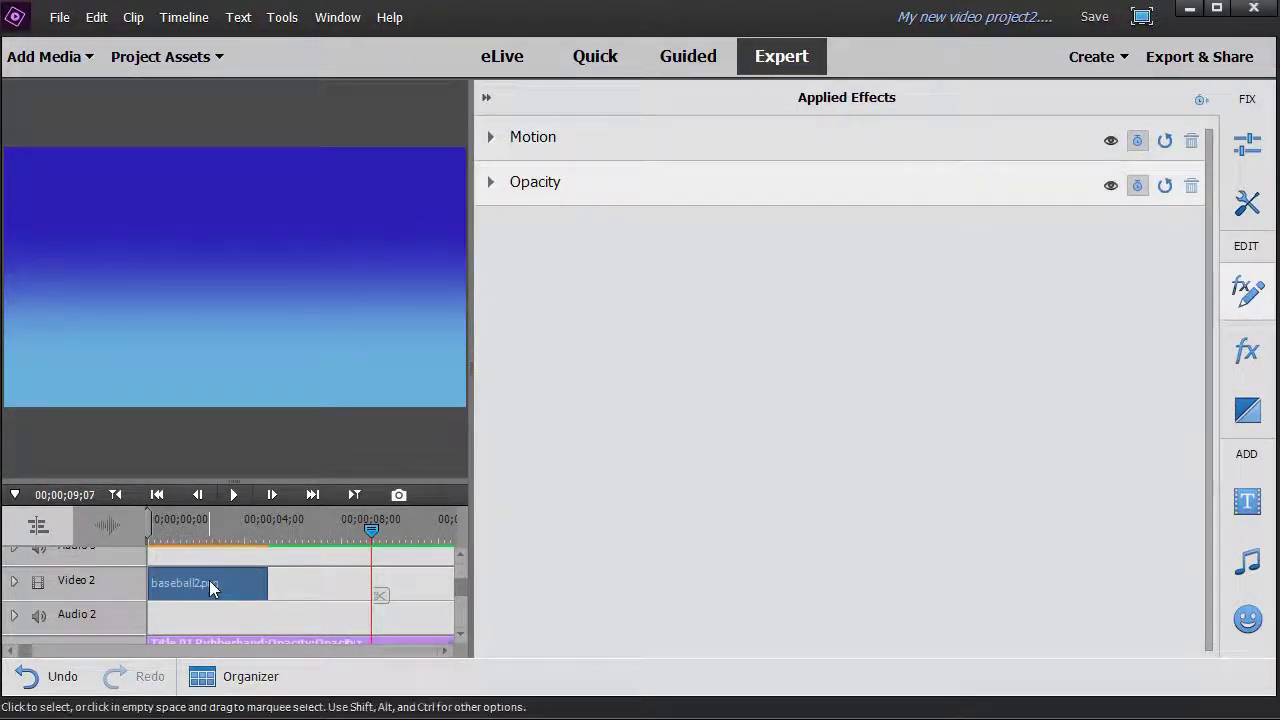
{"action": "left_click", "coordinate": [490, 137]}
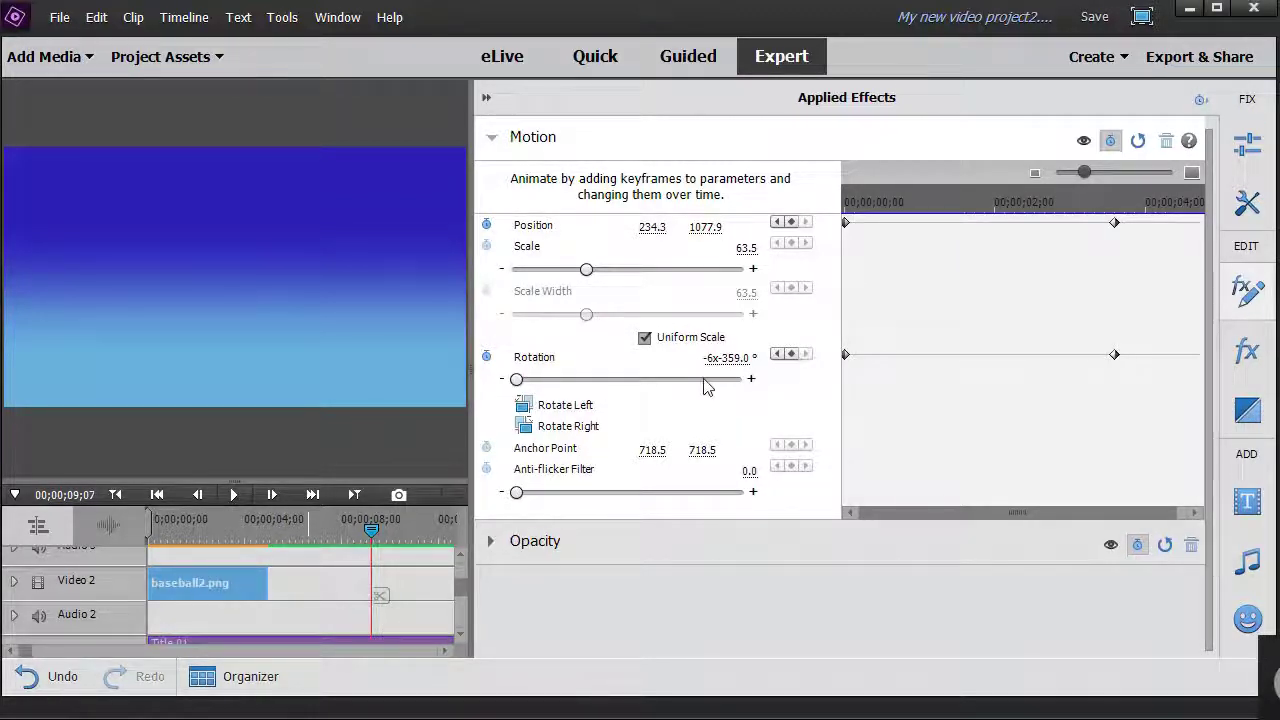
Change the Rotation keyframe at 00;00;03;17 to 1x359.0° to reverse the spin
{"action": "left_click", "coordinate": [777, 354]}
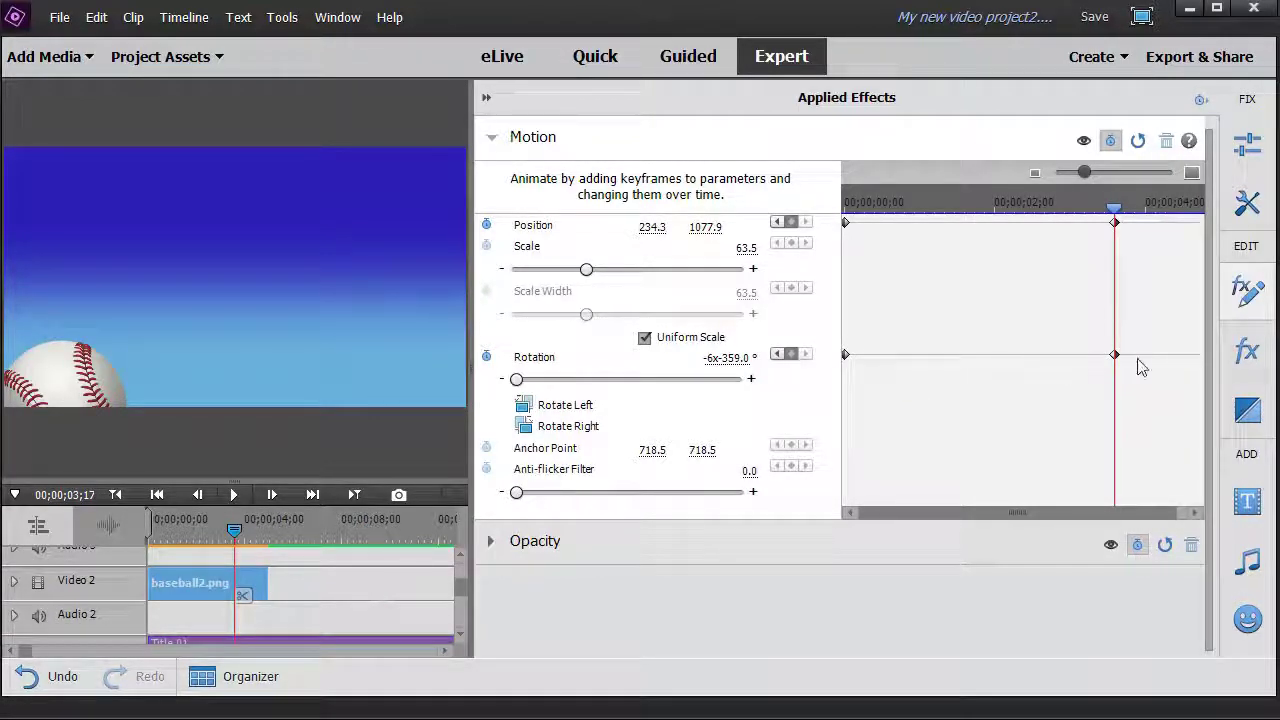
{"action": "left_click_drag", "start_coordinate": [516, 379], "coordinate": [788, 391]}
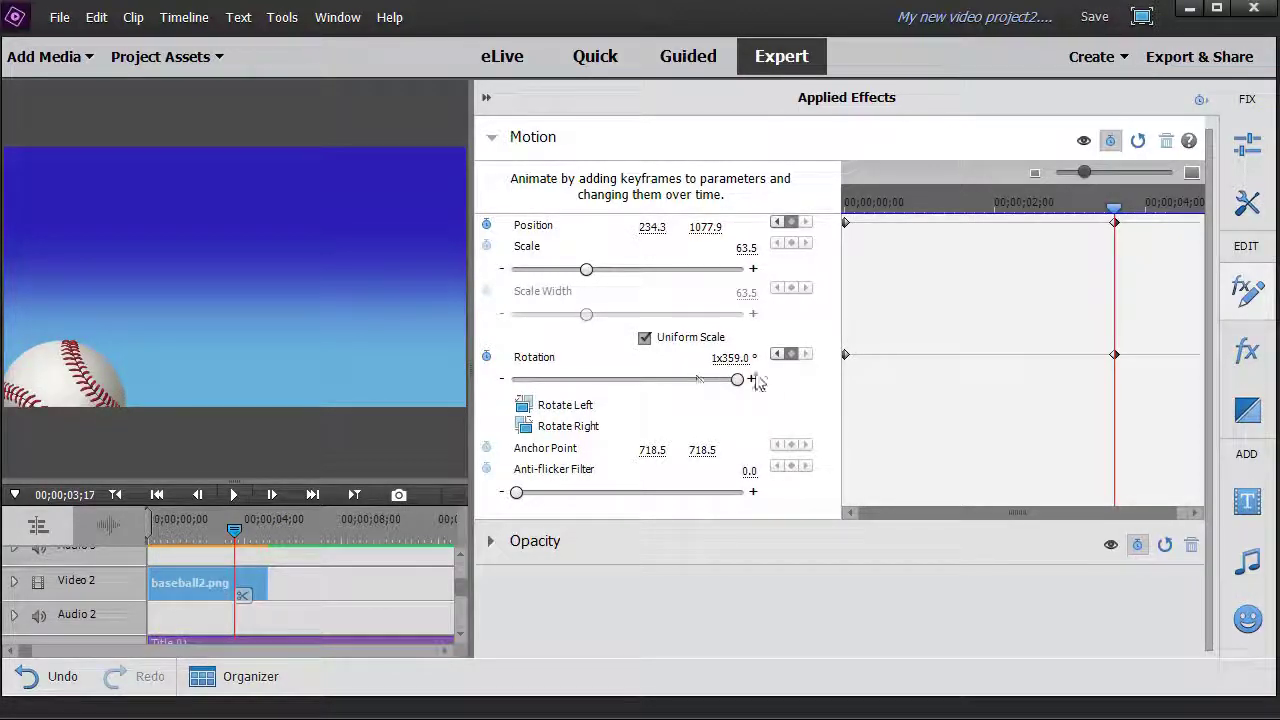
{"action": "left_click", "coordinate": [484, 101]}
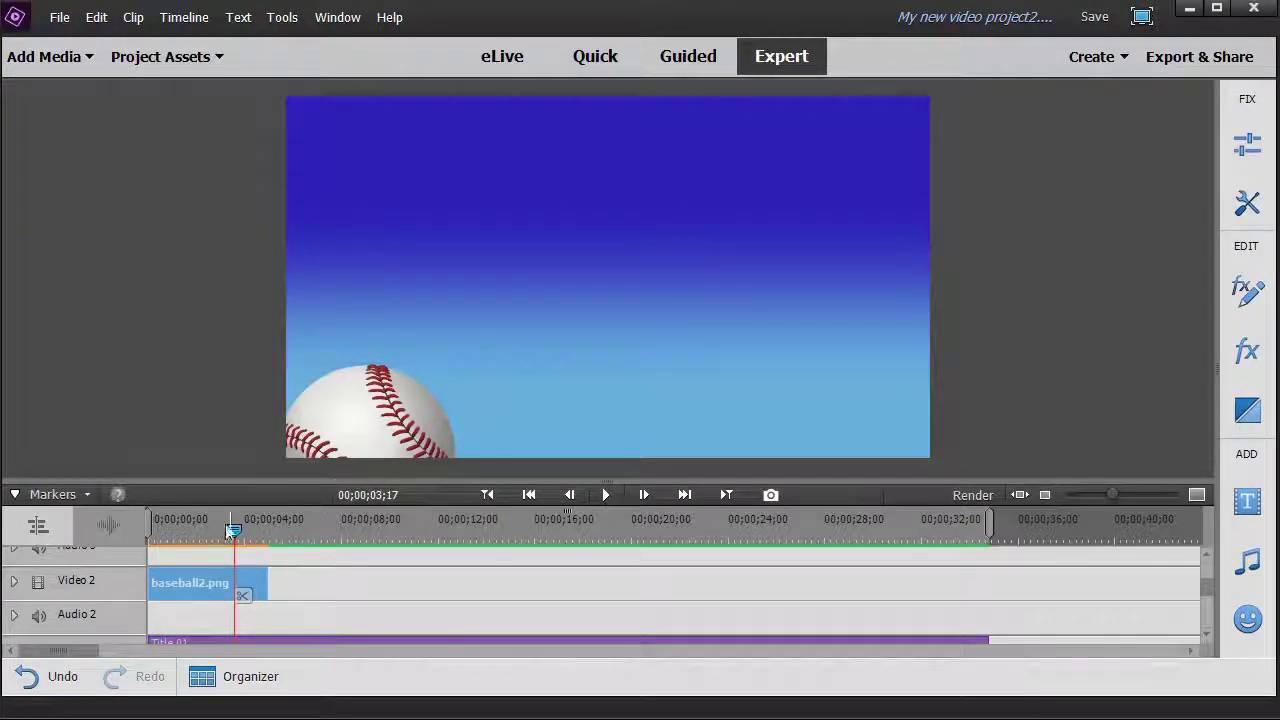
Play the reversed-spin animation from 00;00;00;00, stopping at 00;00;07;09
{"action": "left_click_drag", "start_coordinate": [237, 543], "coordinate": [150, 540]}
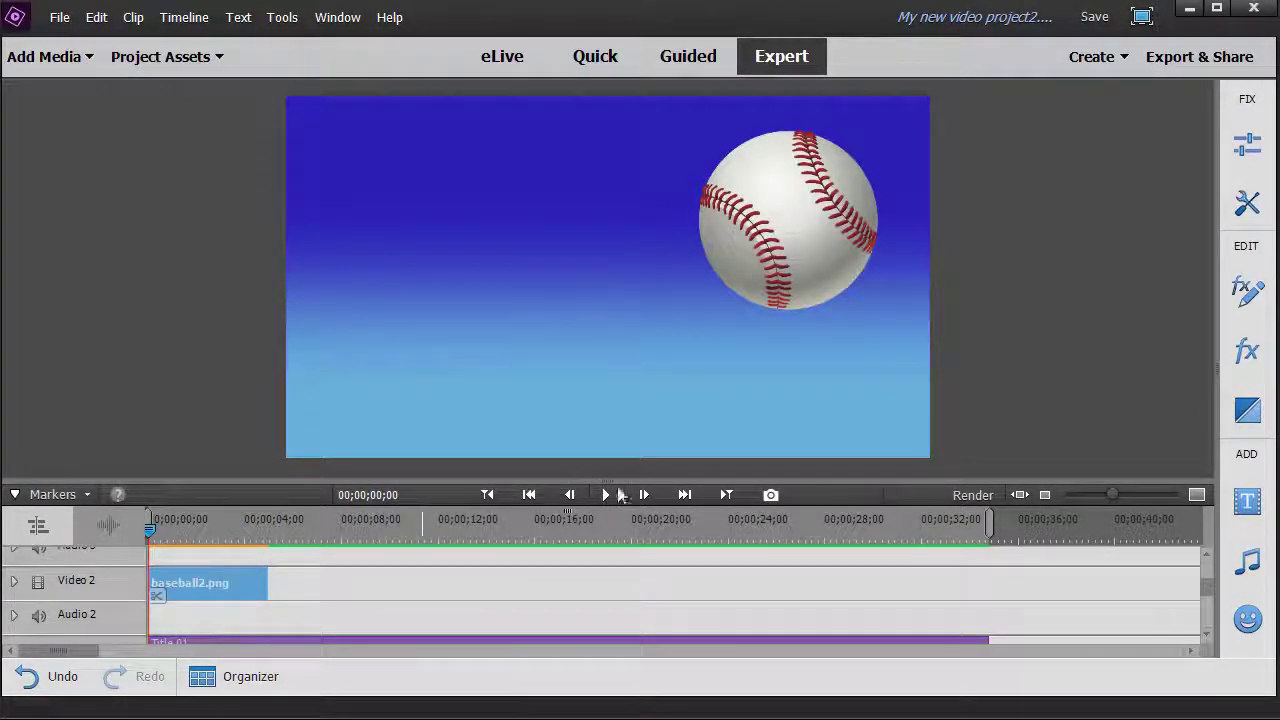
{"action": "left_click", "coordinate": [606, 495]}
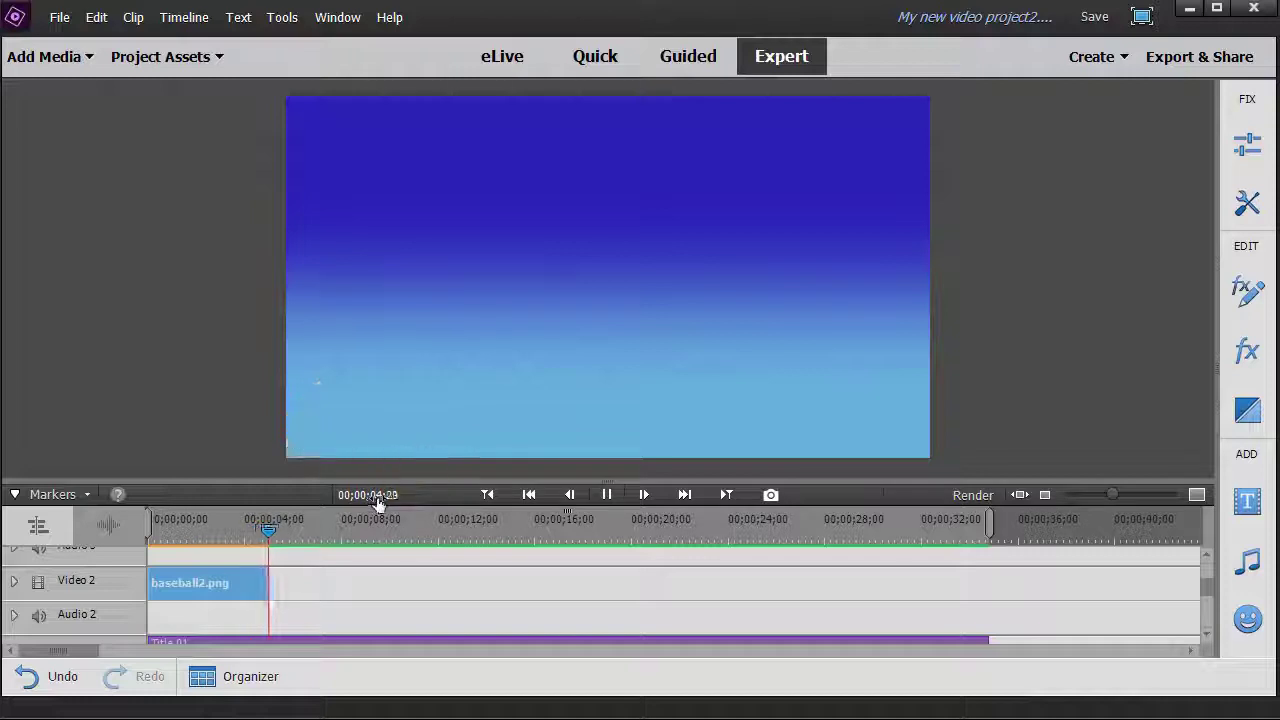
{"action": "left_click", "coordinate": [606, 495]}
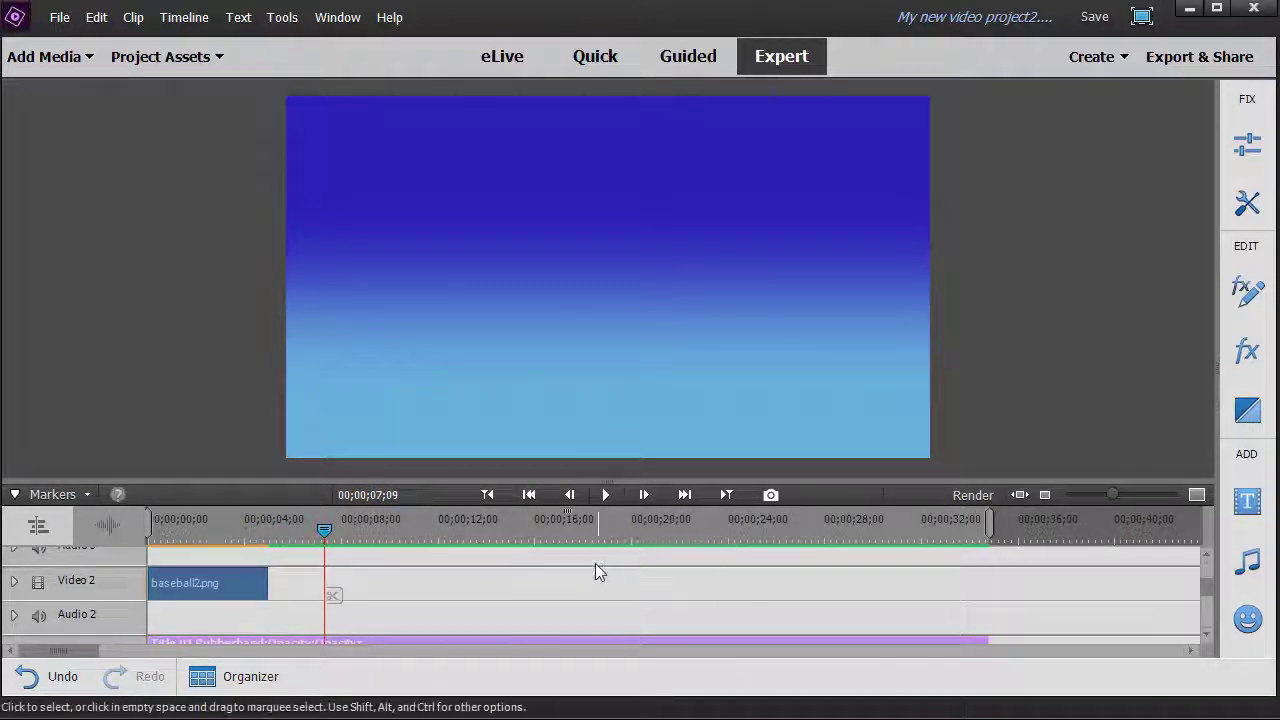